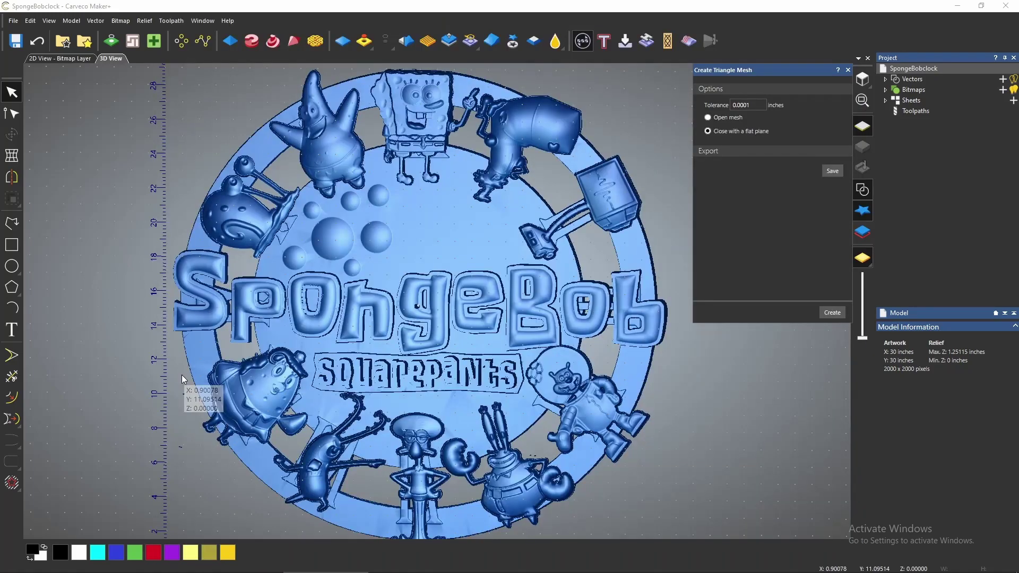
Create a new model 30 inches wide and 30 inches high at 2000 x 2000 points
{"action": "left_click", "coordinate": [408, 563]}
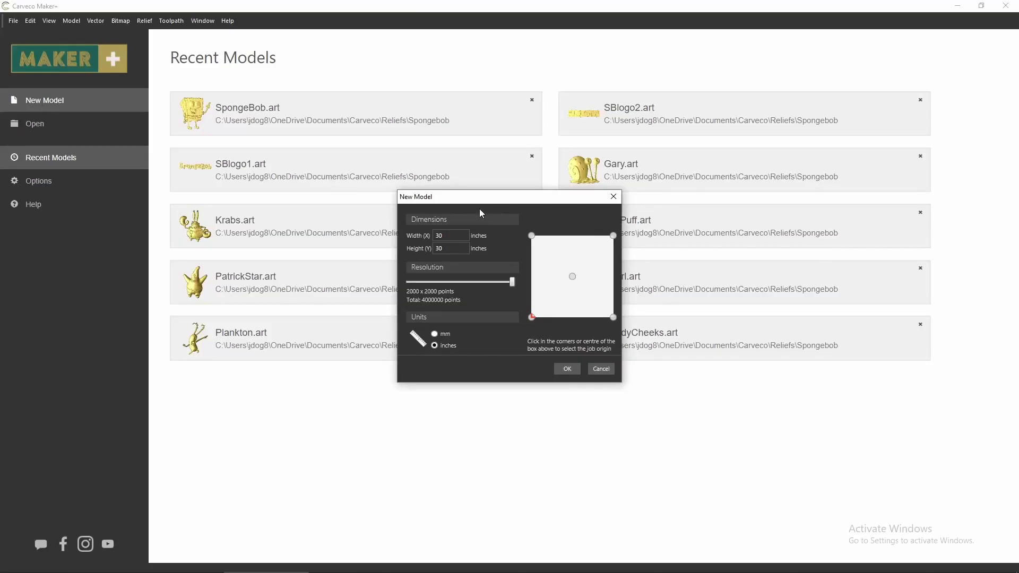
{"action": "left_click", "coordinate": [460, 244]}
{"action": "left_click", "coordinate": [567, 369]}
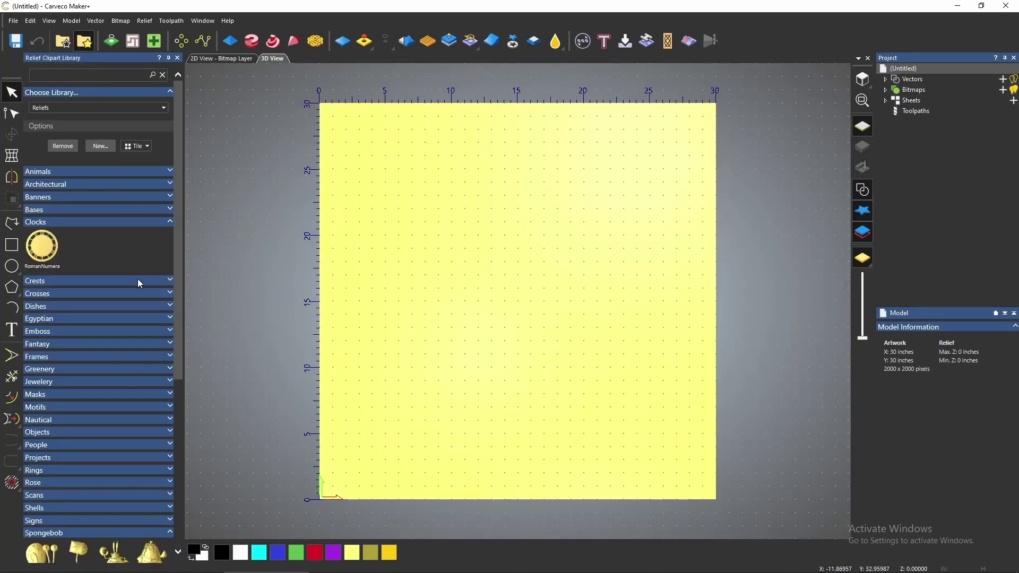
Place the RomanNumera clock face from the Clocks relief clipart near the middle of the model
{"action": "left_click_drag", "start_coordinate": [180, 250], "coordinate": [178, 367]}
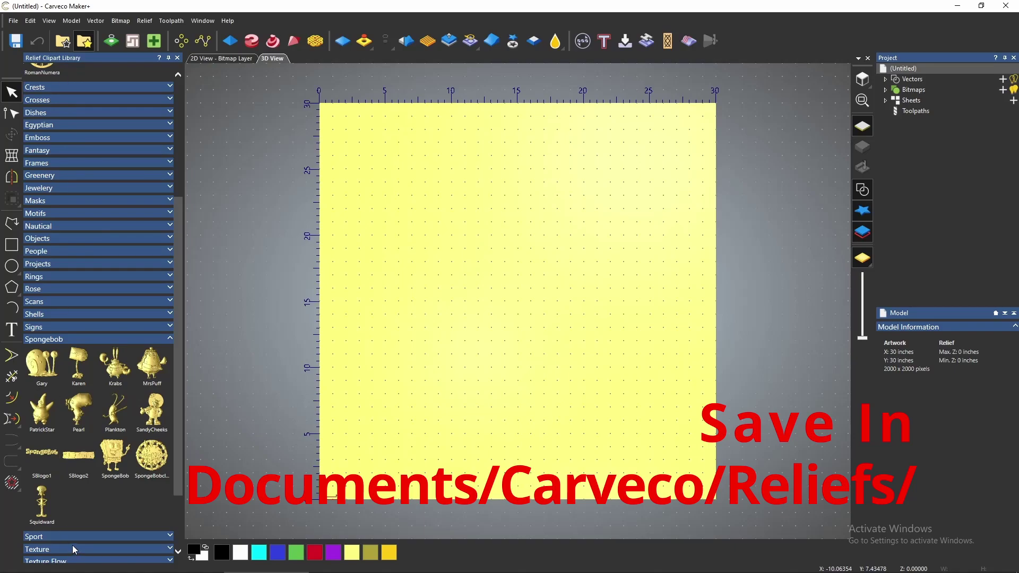
{"action": "mouse_move", "coordinate": [180, 419]}
{"action": "left_mouse_down"}
{"action": "mouse_move", "coordinate": [177, 380]}
{"action": "mouse_move", "coordinate": [179, 460]}
{"action": "mouse_move", "coordinate": [180, 417]}
{"action": "left_mouse_up"}
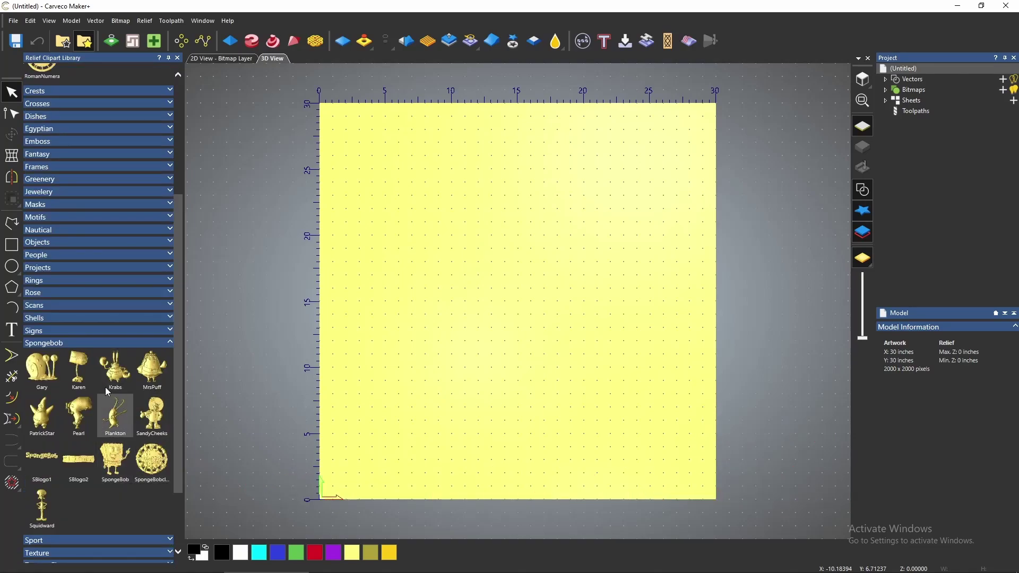
{"action": "left_click_drag", "start_coordinate": [178, 411], "coordinate": [180, 460]}
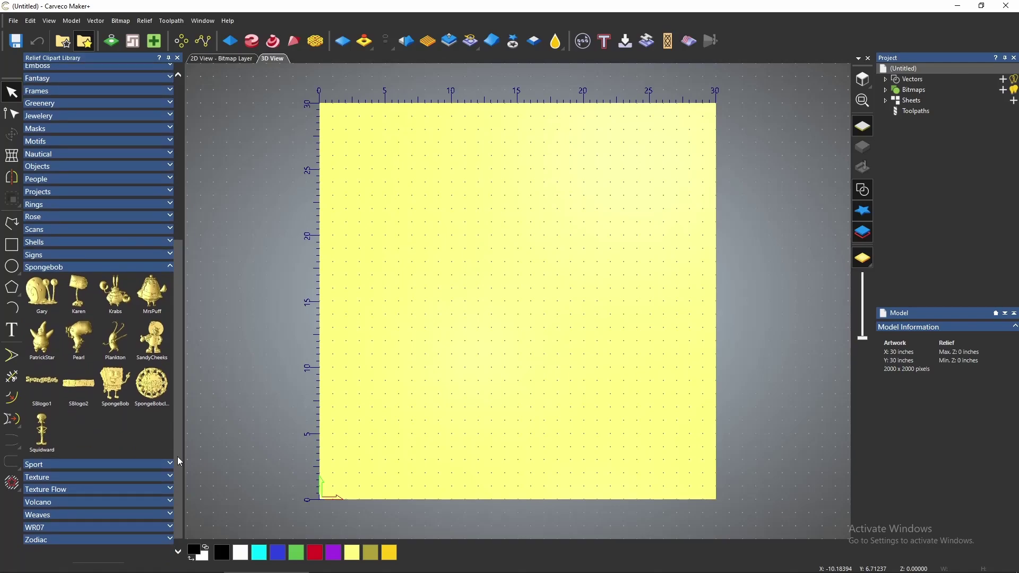
{"action": "left_click_drag", "start_coordinate": [178, 424], "coordinate": [510, 310]}
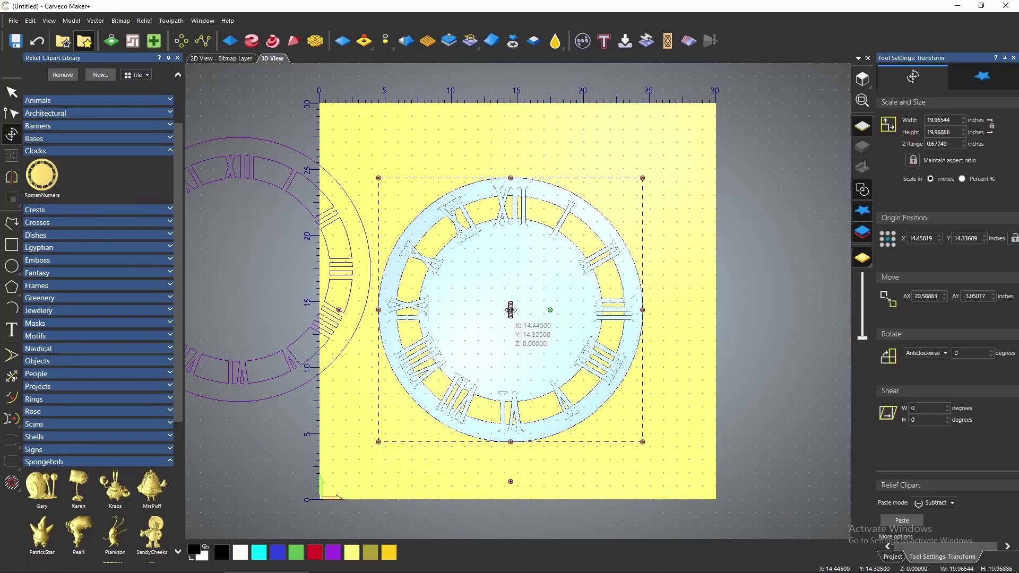
Scale the clock face clipart to 25 inches wide with a Z range of 0.5 inches
{"action": "double_click", "coordinate": [957, 121]}
{"action": "type", "text": "25"}
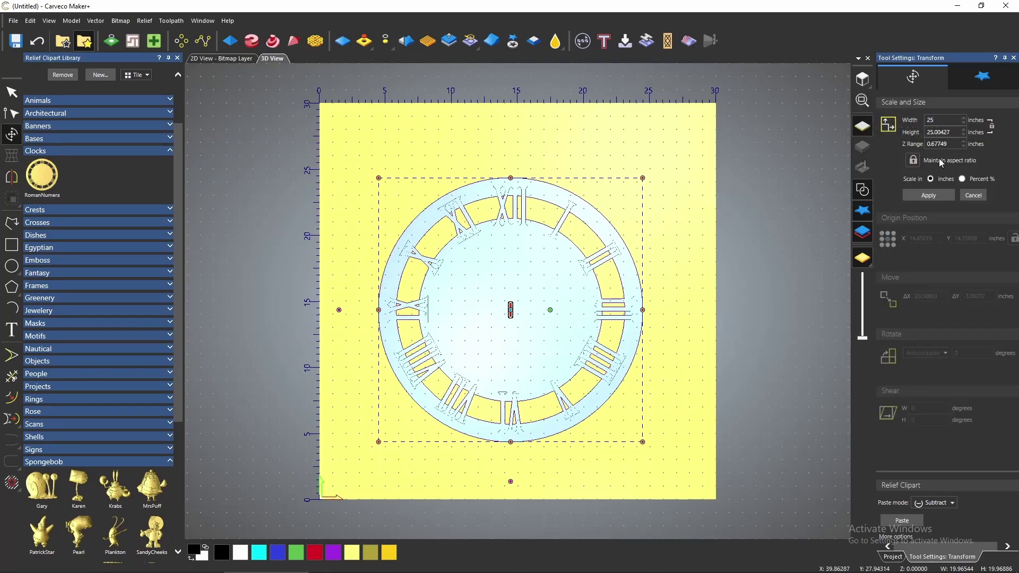
{"action": "double_click", "coordinate": [953, 145]}
{"action": "type", "text": ".5"}
{"action": "left_click", "coordinate": [929, 196]}
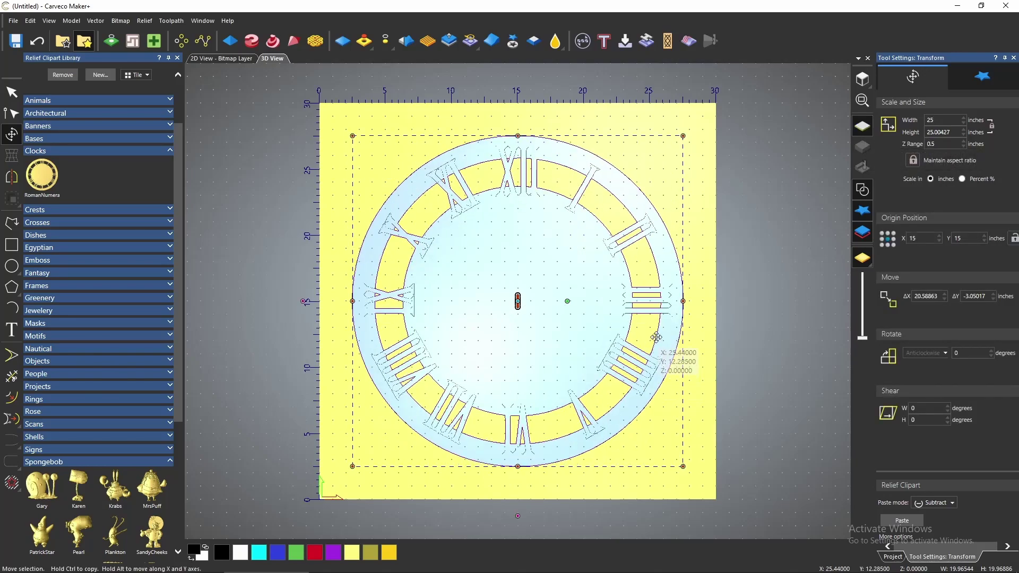
Paste the clock face into the relief using the Add paste mode
{"action": "left_click", "coordinate": [935, 502]}
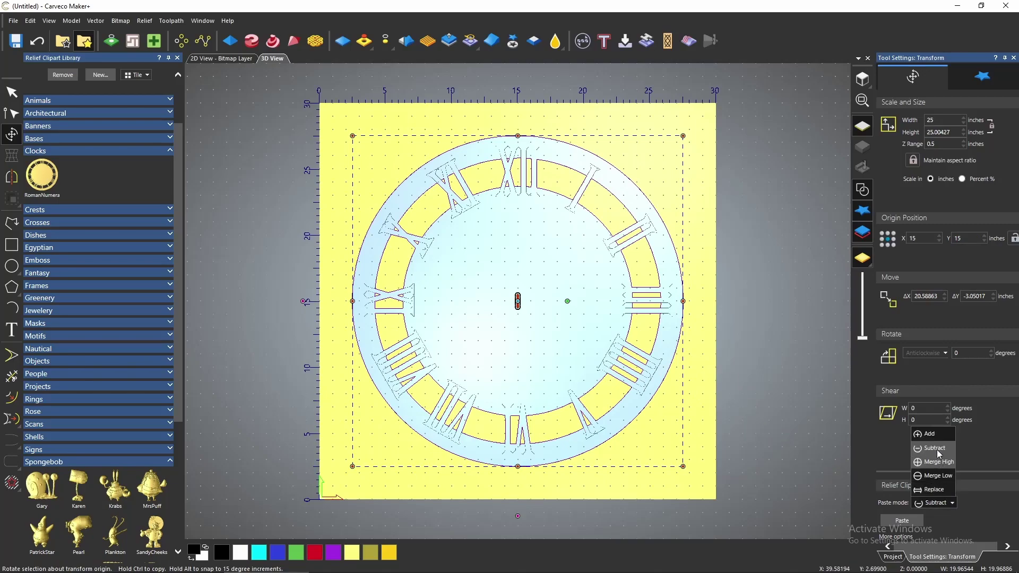
{"action": "left_click", "coordinate": [937, 434]}
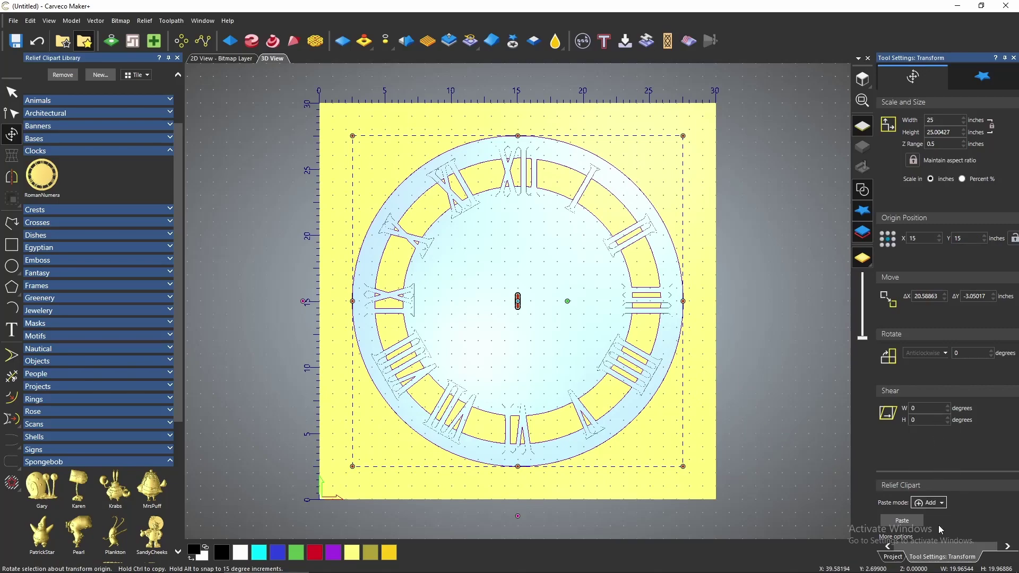
{"action": "left_click_drag", "start_coordinate": [664, 414], "coordinate": [520, 346]}
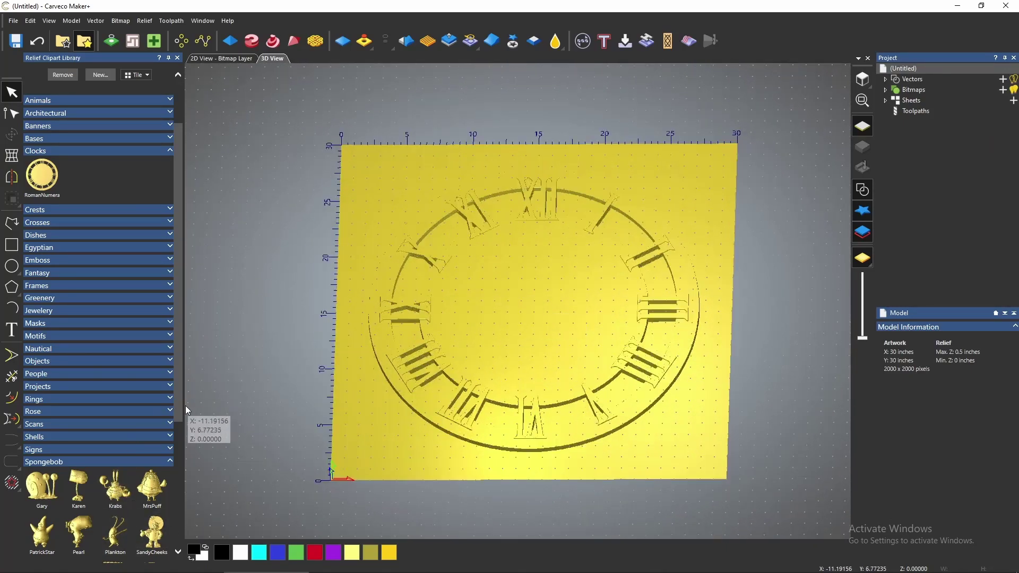
Place the SpongeBob clipart over the XII numeral, scaled to about 9.26 inches wide
{"action": "left_click_drag", "start_coordinate": [179, 399], "coordinate": [177, 489]}
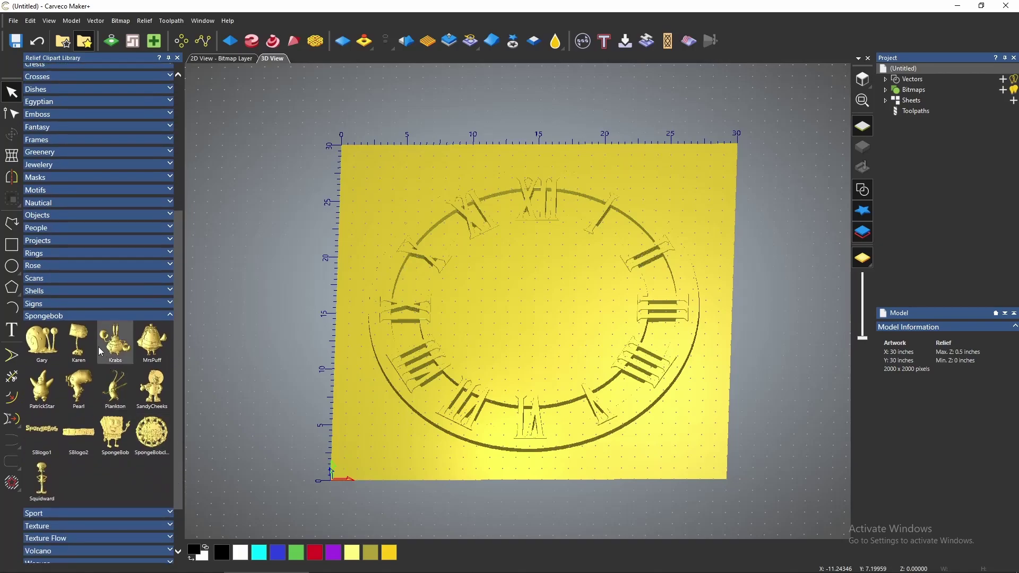
{"action": "scroll", "coordinate": [555, 282], "scroll_direction": "up", "scroll_amount": 3}
{"action": "scroll", "coordinate": [490, 284], "scroll_direction": "down", "scroll_amount": 5}
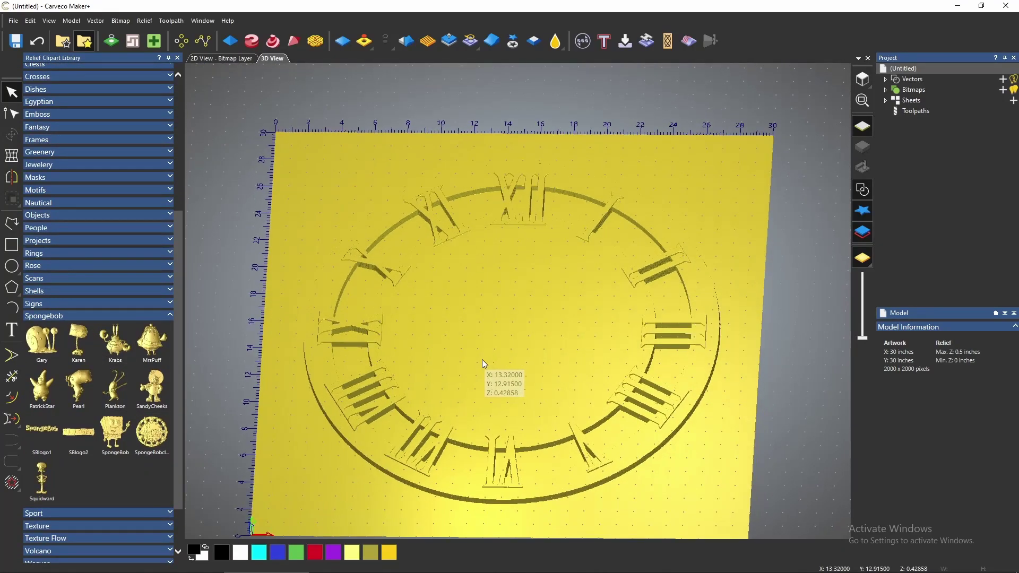
{"action": "scroll", "coordinate": [473, 253], "scroll_direction": "up", "scroll_amount": 4}
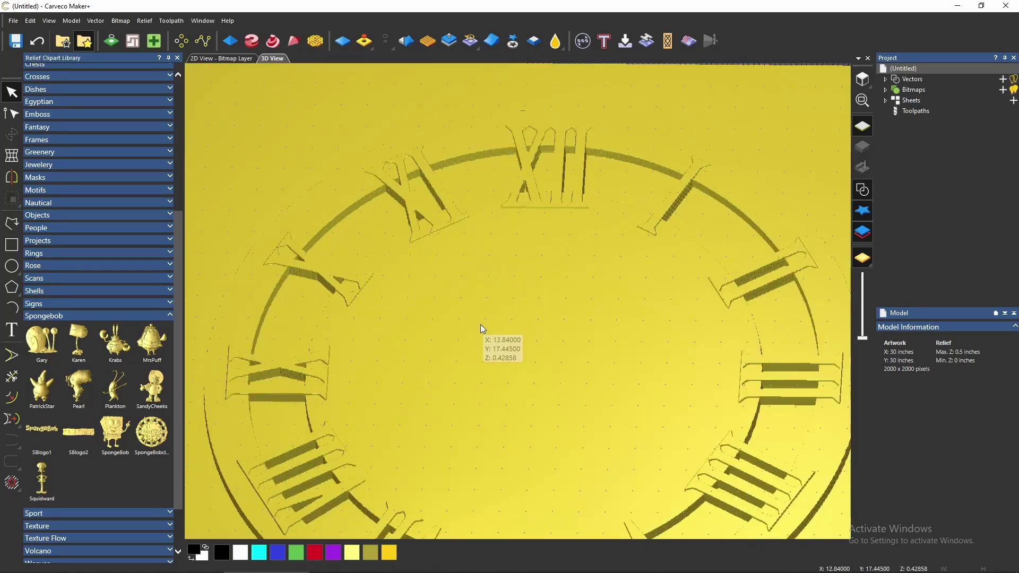
{"action": "scroll", "coordinate": [477, 335], "scroll_direction": "down", "scroll_amount": 2}
{"action": "left_click_drag", "start_coordinate": [122, 438], "coordinate": [518, 254]}
{"action": "scroll", "coordinate": [584, 223], "scroll_direction": "down", "scroll_amount": 3}
{"action": "left_click_drag", "start_coordinate": [659, 182], "coordinate": [562, 345]}
{"action": "left_click_drag", "start_coordinate": [528, 289], "coordinate": [583, 231]}
{"action": "scroll", "coordinate": [583, 231], "scroll_direction": "up", "scroll_amount": 5}
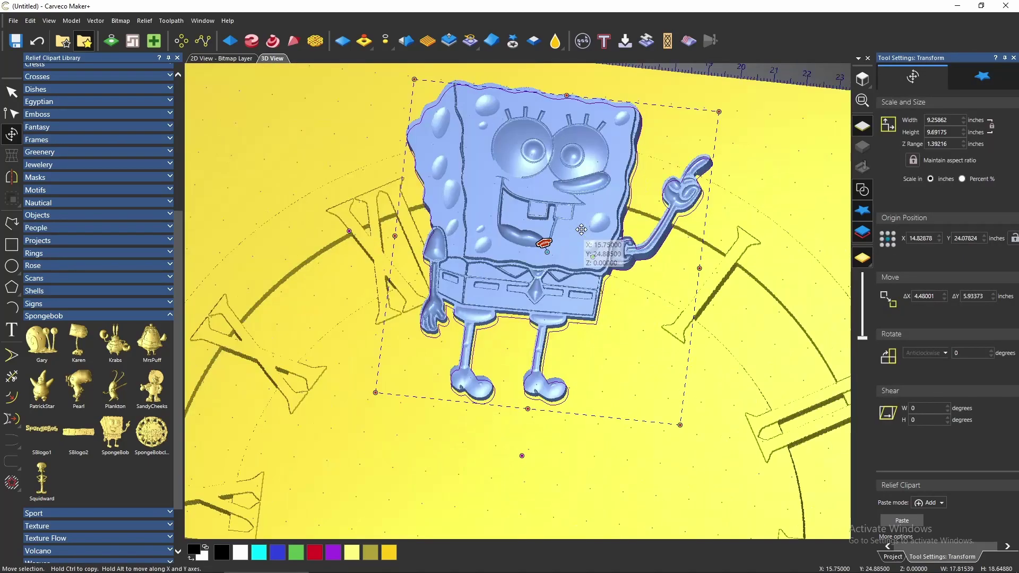
Shrink the SpongeBob clipart to about 6.73 inches wide and position it at about X 15.94, Y 24.39
{"action": "scroll", "coordinate": [583, 231], "scroll_direction": "down", "scroll_amount": 2}
{"action": "left_click_drag", "start_coordinate": [719, 112], "coordinate": [663, 166]}
{"action": "scroll", "coordinate": [663, 166], "scroll_direction": "down", "scroll_amount": 3}
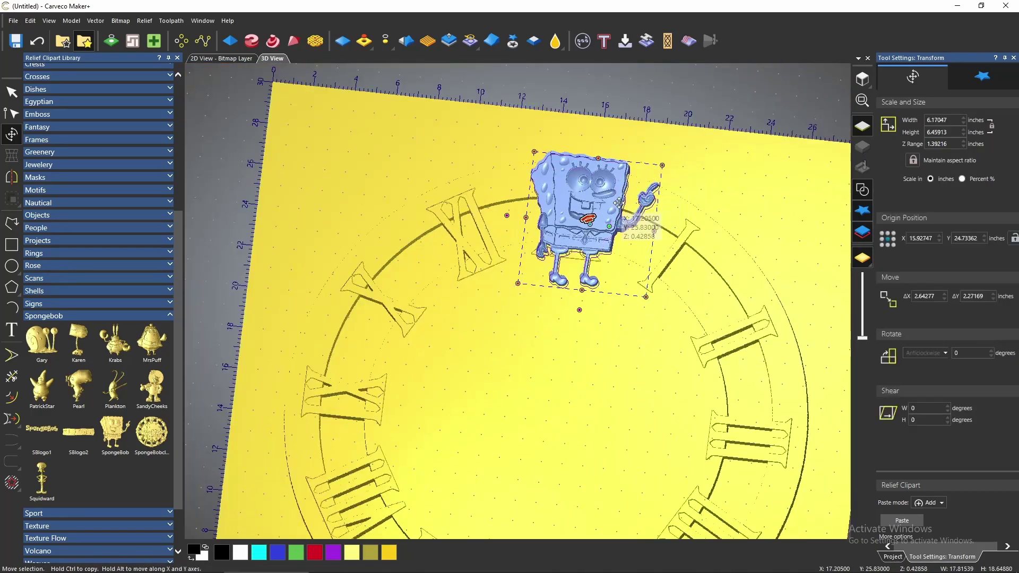
{"action": "left_click_drag", "start_coordinate": [609, 208], "coordinate": [607, 214]}
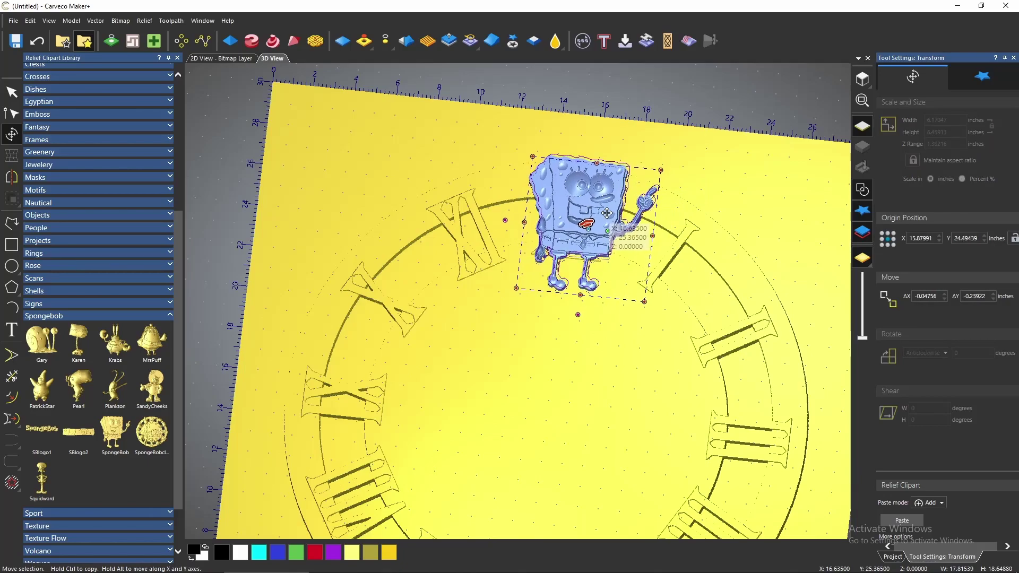
{"action": "scroll", "coordinate": [659, 170], "scroll_direction": "up", "scroll_amount": 3}
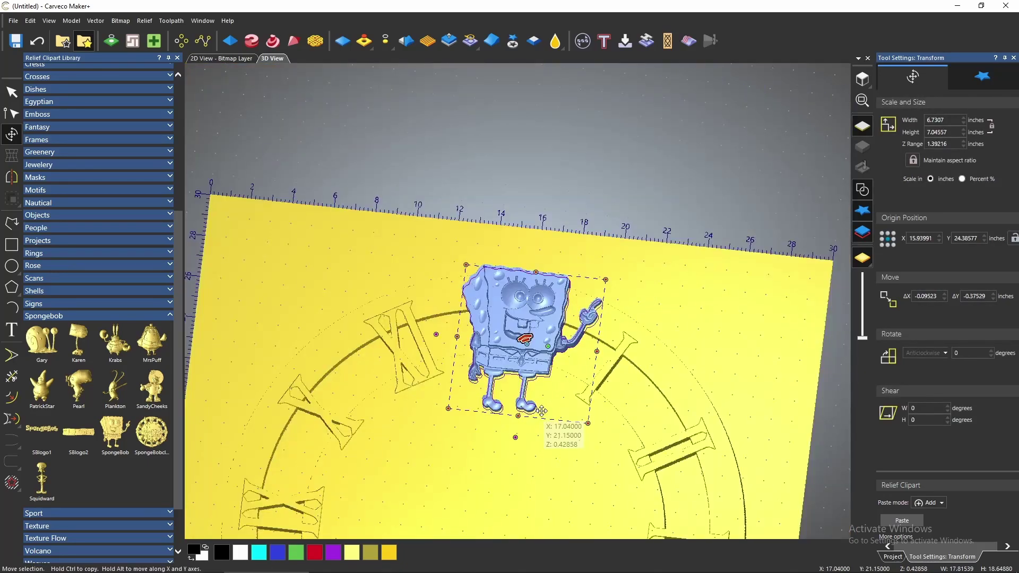
{"action": "scroll", "coordinate": [542, 411], "scroll_direction": "up", "scroll_amount": 2}
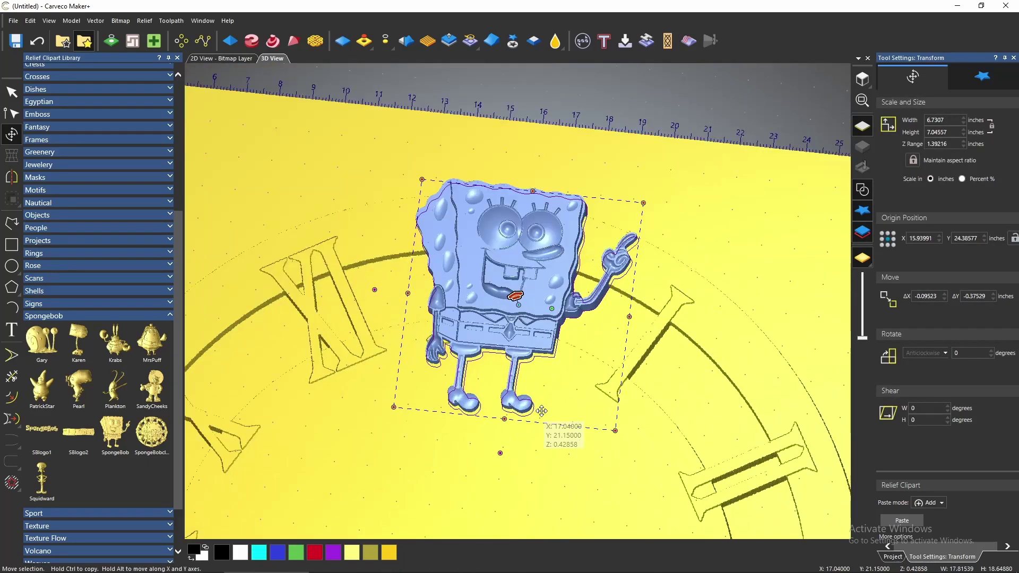
Adjust the SpongeBob clipart's Z range to about 1.36 inches
{"action": "left_click_drag", "start_coordinate": [515, 296], "coordinate": [501, 303]}
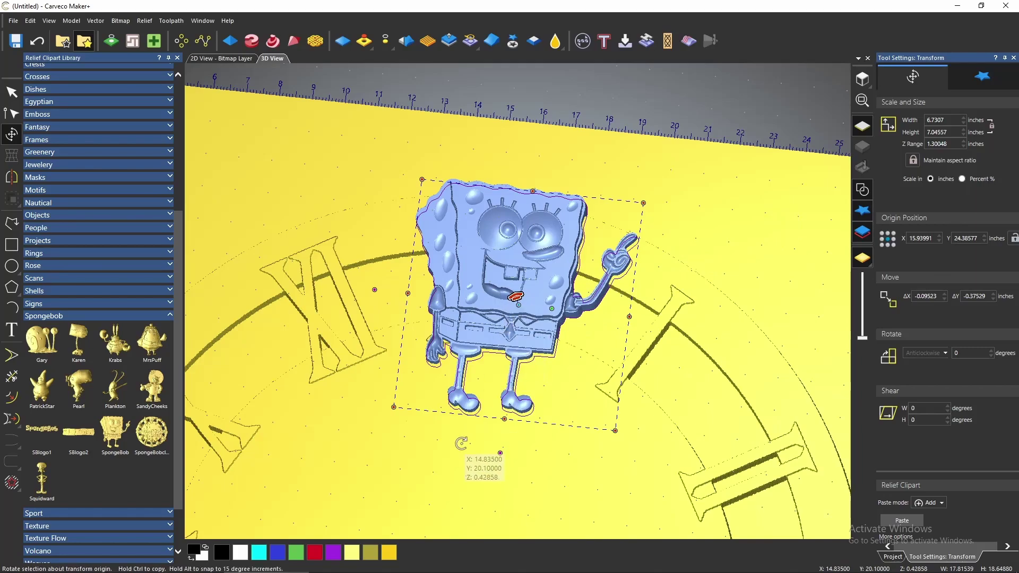
{"action": "scroll", "coordinate": [467, 419], "scroll_direction": "up", "scroll_amount": 3}
{"action": "mouse_move", "coordinate": [543, 237]}
{"action": "left_mouse_down"}
{"action": "mouse_move", "coordinate": [541, 268]}
{"action": "mouse_move", "coordinate": [543, 235]}
{"action": "left_mouse_up"}
Paste the SpongeBob clipart into the relief using the Merge High paste mode
{"action": "left_click", "coordinate": [937, 504]}
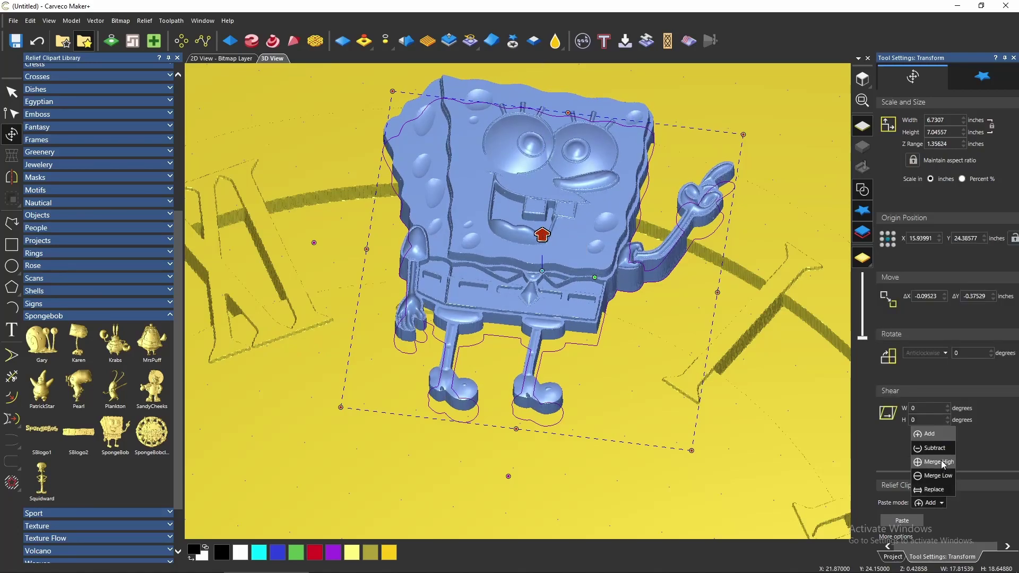
{"action": "left_click", "coordinate": [935, 463]}
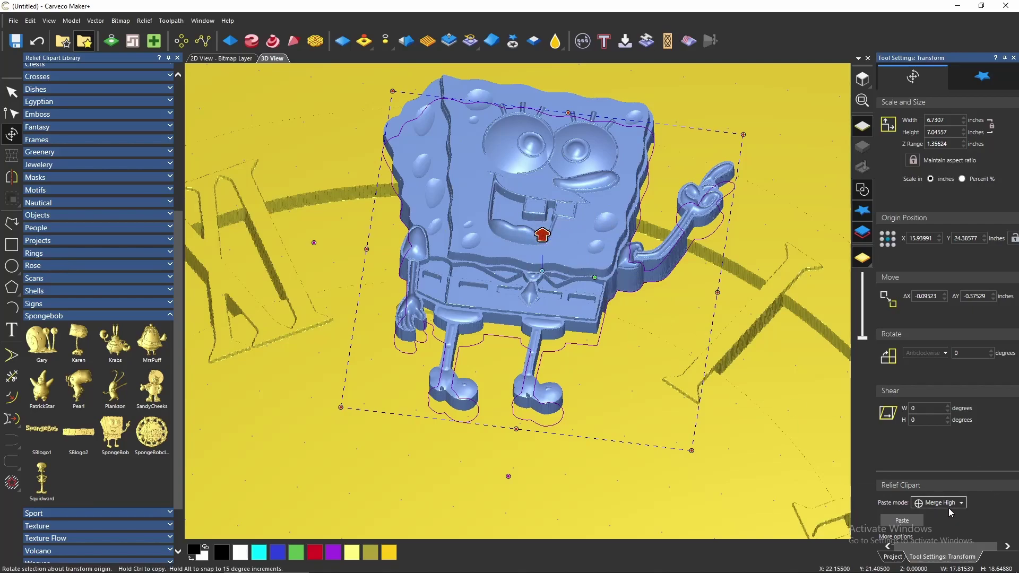
{"action": "left_click", "coordinate": [903, 521]}
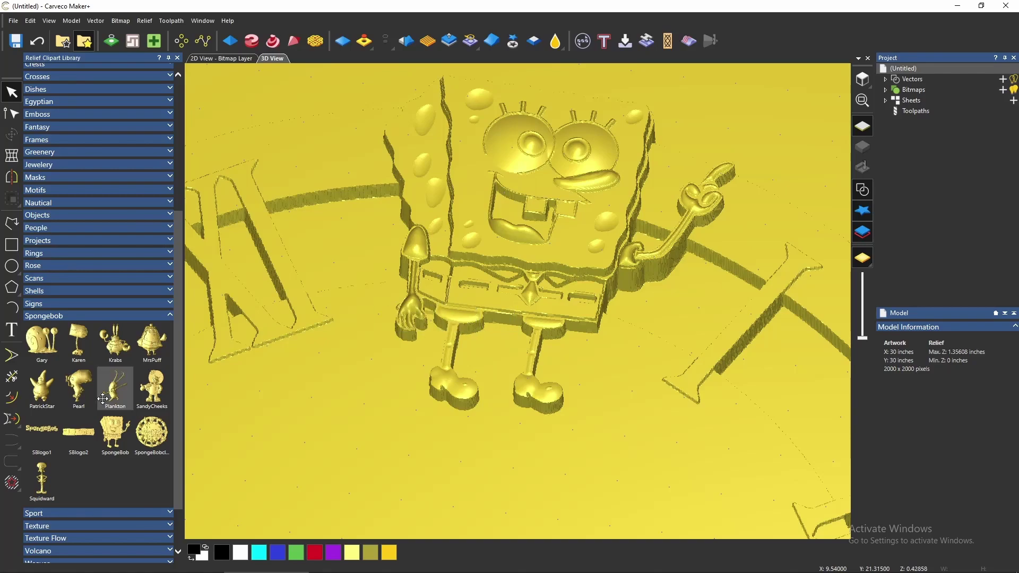
Place the Karen clipart over the I numeral, about 4.1 inches wide and 7 inches high
{"action": "middle_click_drag", "start_coordinate": [523, 447], "coordinate": [510, 366]}
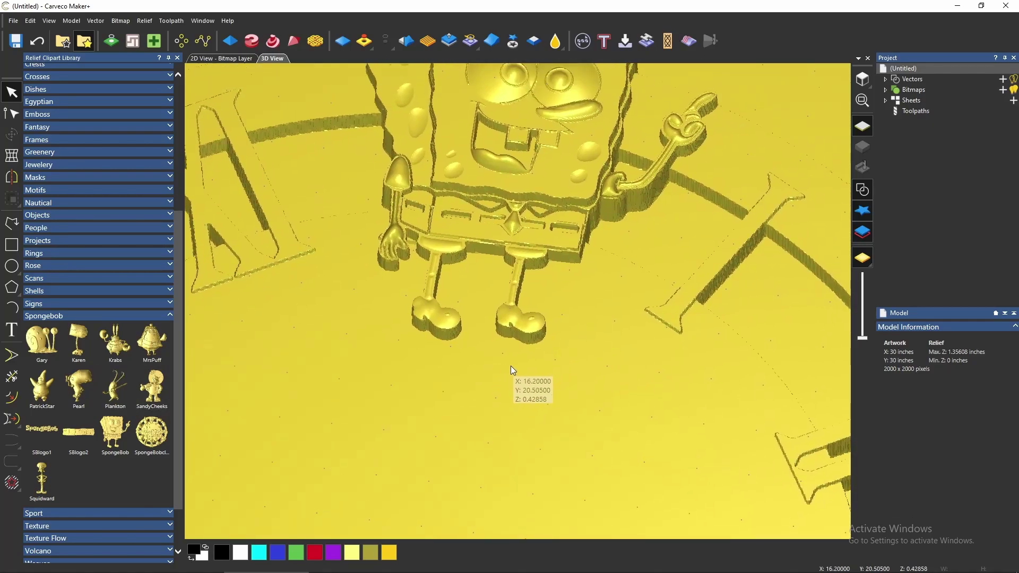
{"action": "scroll", "coordinate": [511, 367], "scroll_direction": "down", "scroll_amount": 4}
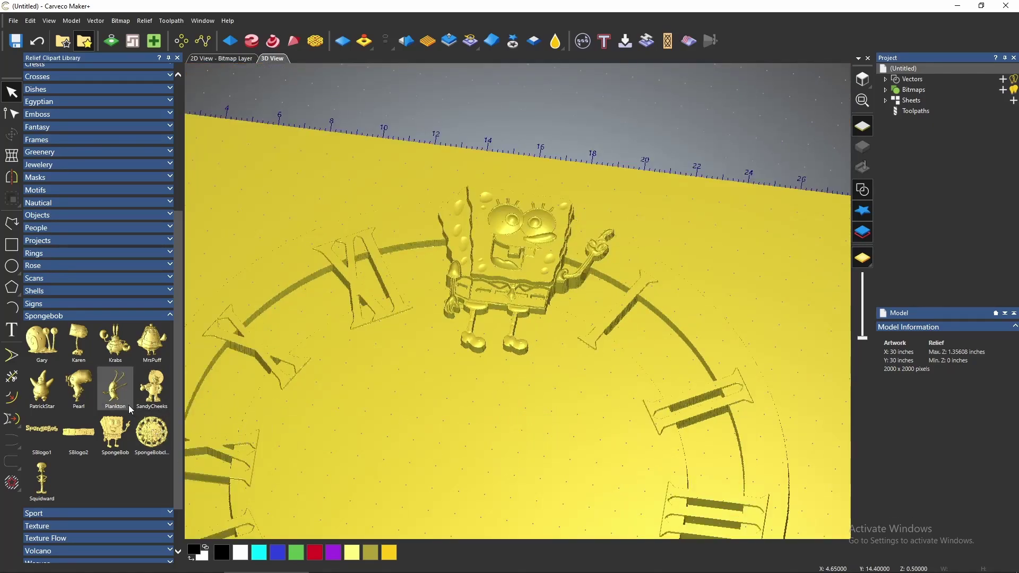
{"action": "left_click_drag", "start_coordinate": [79, 343], "coordinate": [537, 348]}
{"action": "scroll", "coordinate": [537, 349], "scroll_direction": "down", "scroll_amount": 5}
{"action": "left_click_drag", "start_coordinate": [606, 285], "coordinate": [578, 332]}
{"action": "scroll", "coordinate": [577, 332], "scroll_direction": "up", "scroll_amount": 3}
{"action": "scroll", "coordinate": [576, 331], "scroll_direction": "up", "scroll_amount": 2}
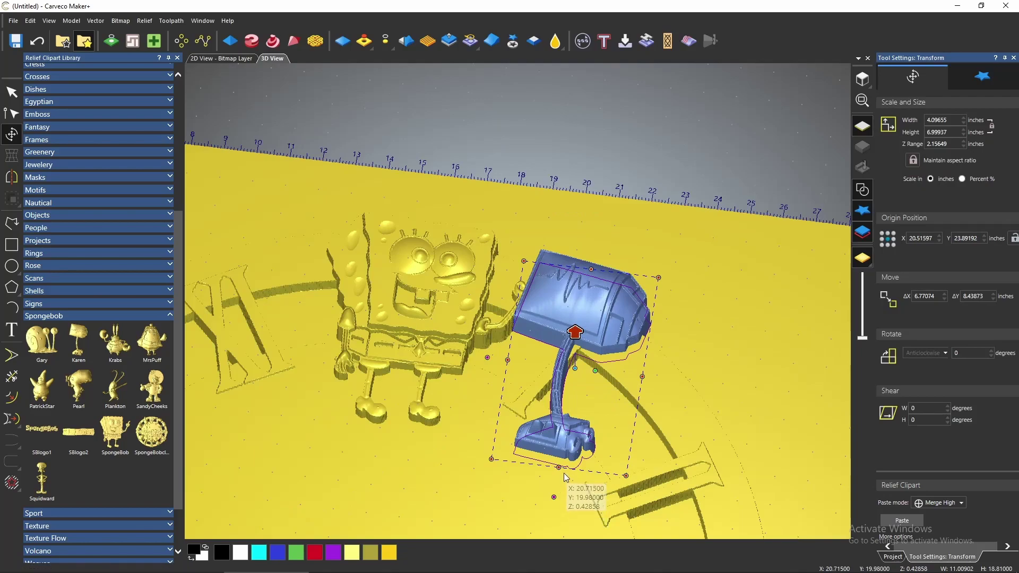
Rotate the Karen clipart about 18.2 degrees clockwise and skew it about 4.2 degrees in width, beside SpongeBob's raised hand
{"action": "left_click_drag", "start_coordinate": [558, 497], "coordinate": [523, 486]}
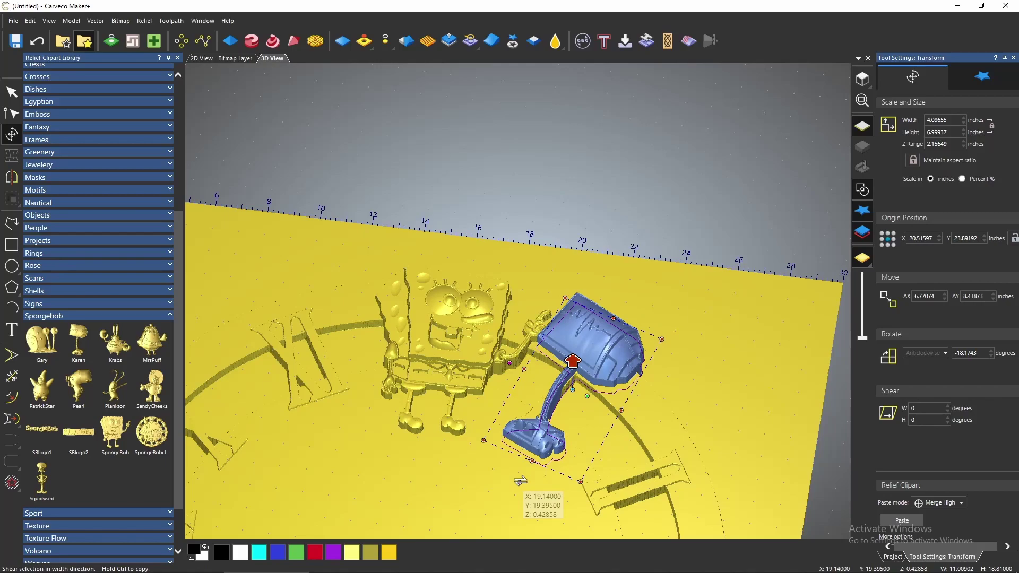
{"action": "left_click_drag", "start_coordinate": [521, 481], "coordinate": [512, 481]}
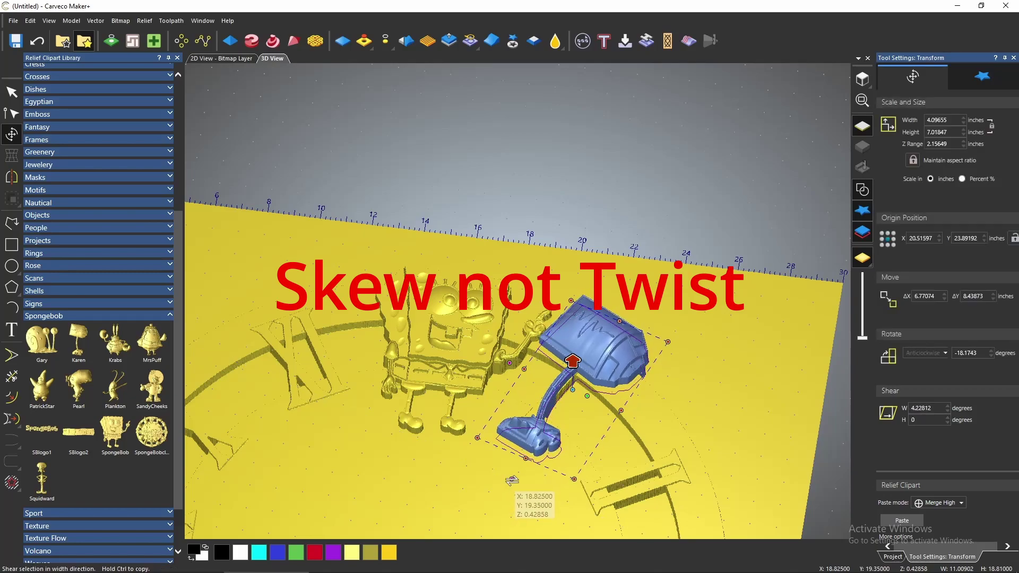
{"action": "scroll", "coordinate": [512, 480], "scroll_direction": "up", "scroll_amount": 3}
{"action": "mouse_move", "coordinate": [653, 266]}
{"action": "left_mouse_down"}
{"action": "mouse_move", "coordinate": [657, 272]}
{"action": "mouse_move", "coordinate": [649, 261]}
{"action": "left_mouse_up"}
{"action": "scroll", "coordinate": [563, 502], "scroll_direction": "down", "scroll_amount": 3}
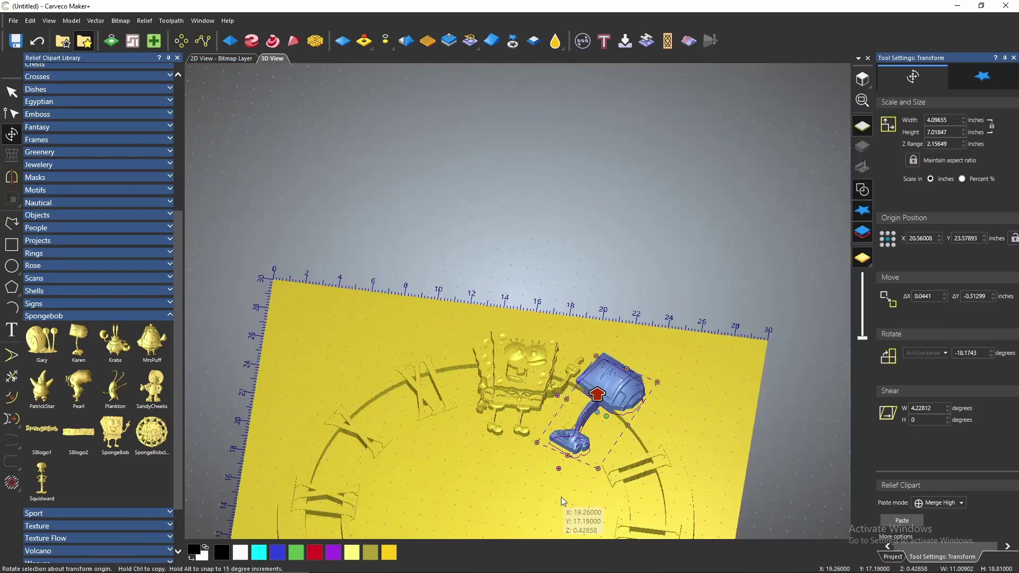
Rotate the Karen clipart about 3.8 degrees further clockwise in the top view and paste it with Merge High
{"action": "left_click", "coordinate": [863, 79]}
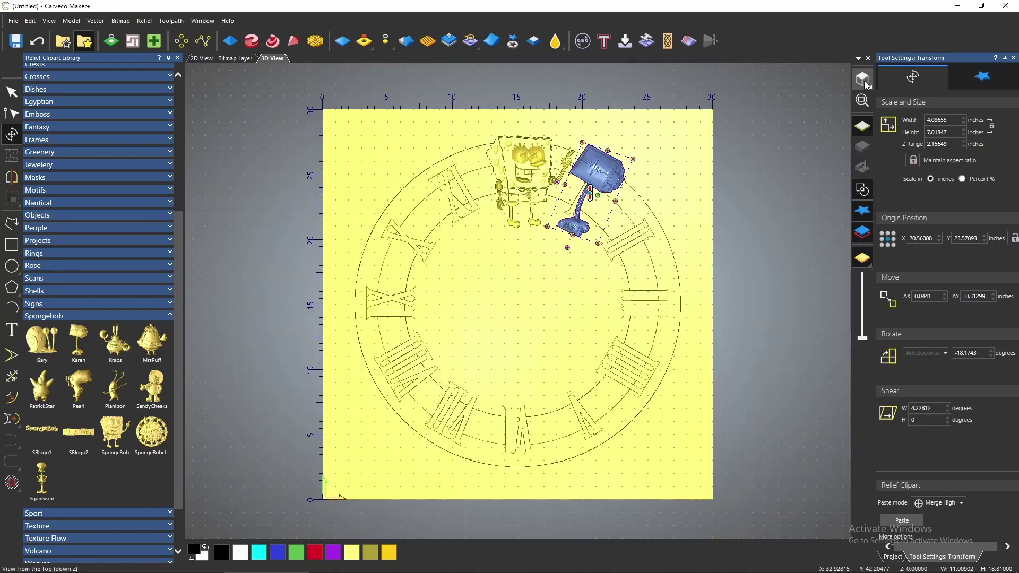
{"action": "scroll", "coordinate": [595, 222], "scroll_direction": "up", "scroll_amount": 1}
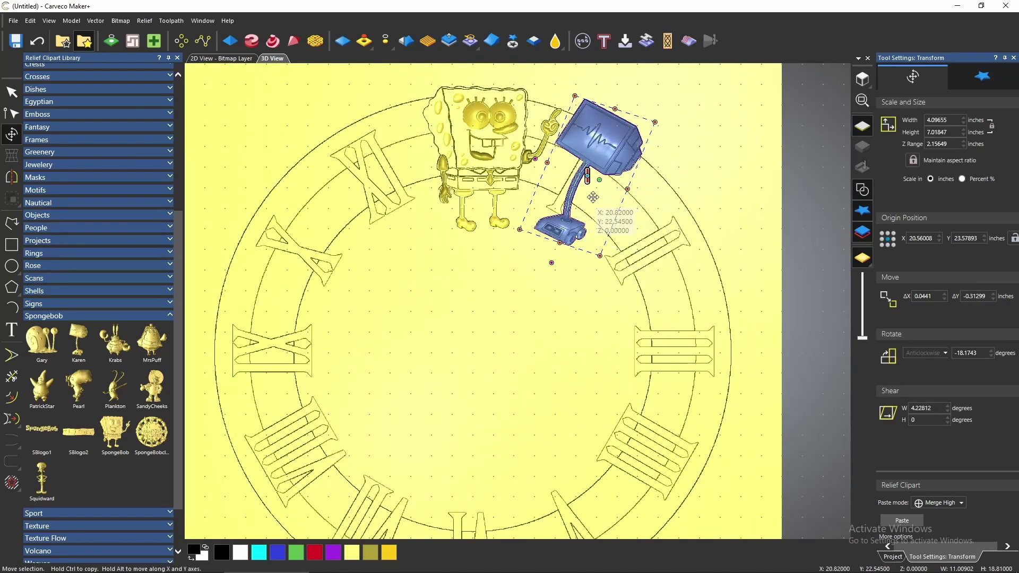
{"action": "left_click_drag", "start_coordinate": [552, 262], "coordinate": [546, 265]}
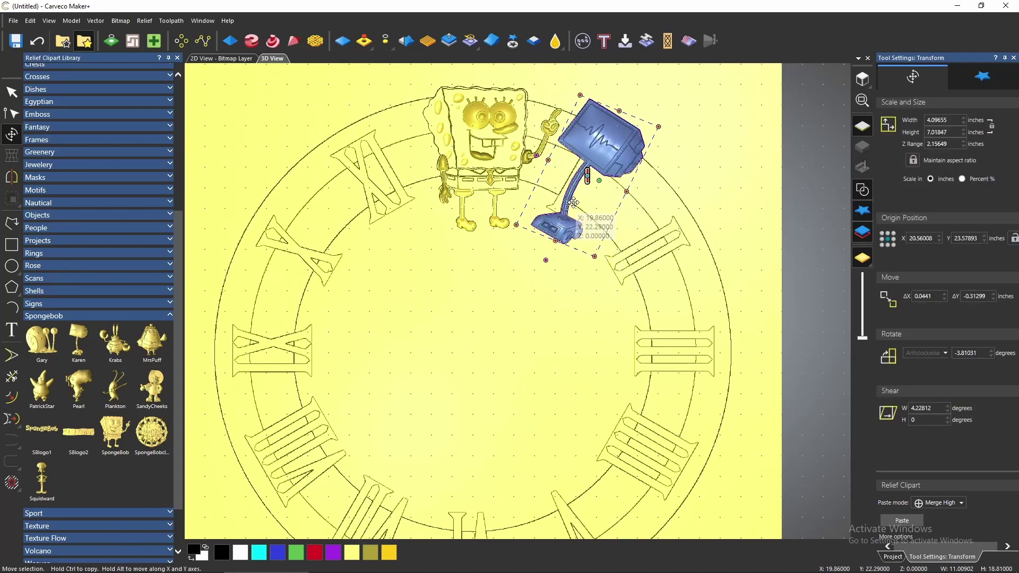
{"action": "left_click", "coordinate": [902, 521]}
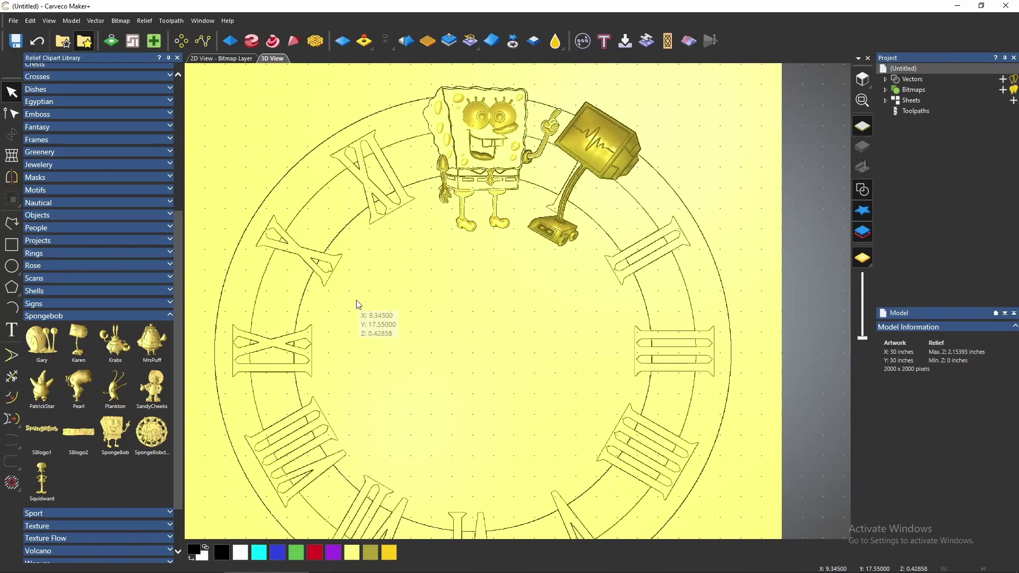
Place the Plankton clipart over the XI numeral, about 4.9 inches wide and 6.3 inches high, rotated about 27.8 degrees anticlockwise
{"action": "left_click_drag", "start_coordinate": [361, 259], "coordinate": [402, 289]}
{"action": "left_click_drag", "start_coordinate": [537, 118], "coordinate": [409, 278]}
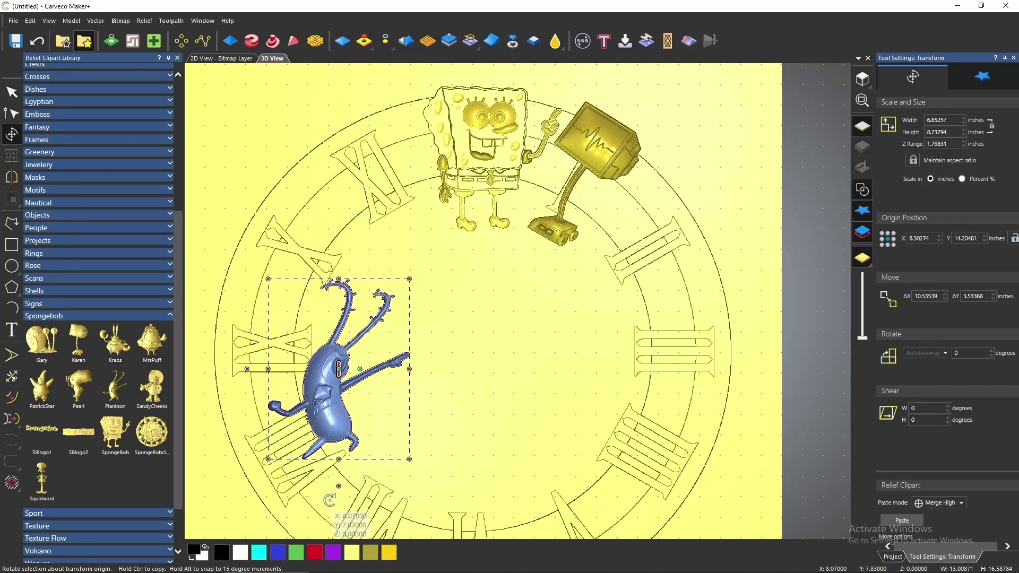
{"action": "left_click_drag", "start_coordinate": [340, 489], "coordinate": [393, 467]}
{"action": "left_click_drag", "start_coordinate": [351, 405], "coordinate": [380, 206]}
{"action": "left_click_drag", "start_coordinate": [349, 285], "coordinate": [373, 220]}
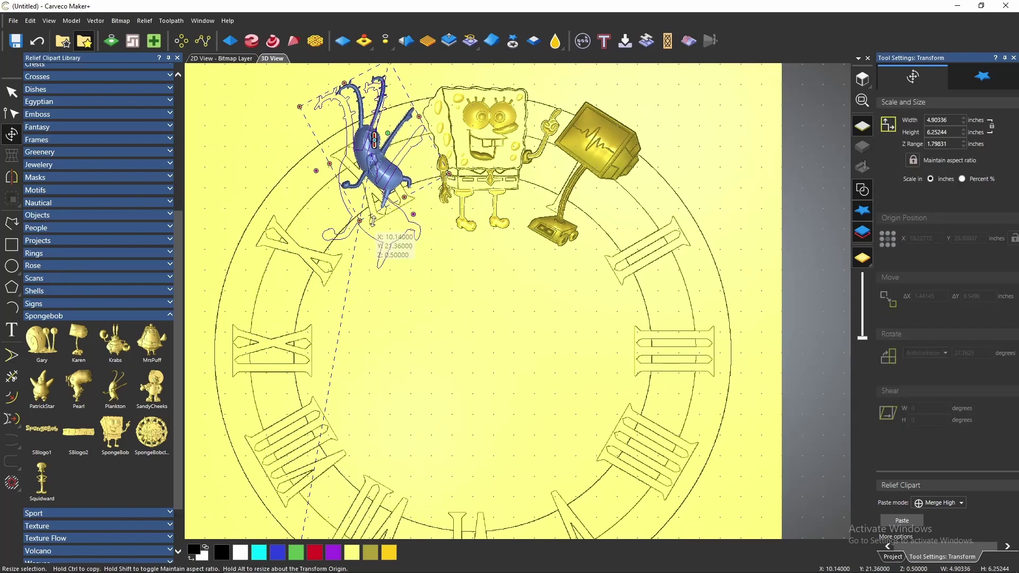
Enlarge the Plankton clipart to about 5.7 by 7.2 inches over the XI numeral and paste it with Merge High
{"action": "left_click_drag", "start_coordinate": [378, 172], "coordinate": [373, 196]}
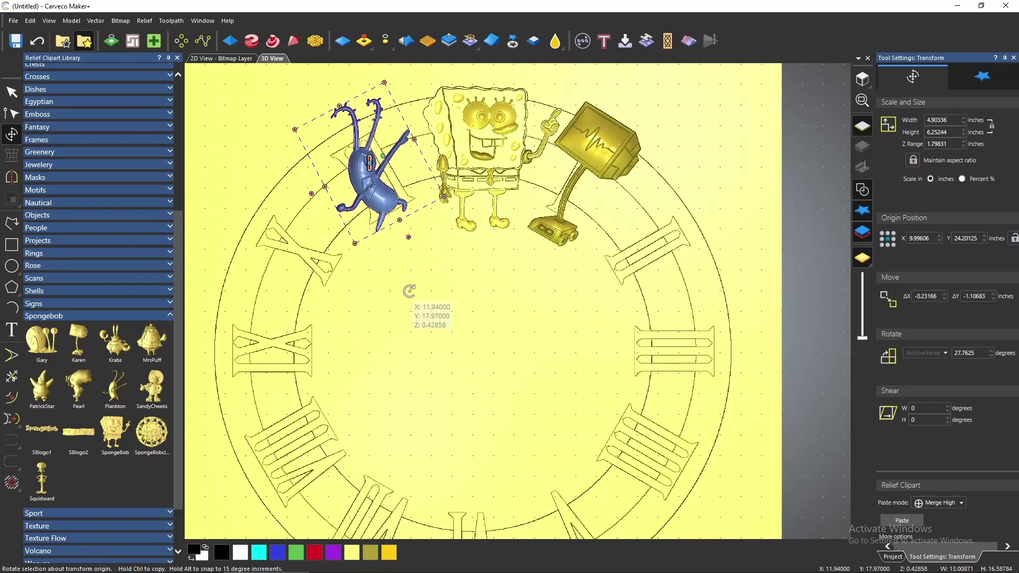
{"action": "mouse_move", "coordinate": [355, 244]}
{"action": "left_mouse_down"}
{"action": "mouse_move", "coordinate": [355, 263]}
{"action": "mouse_move", "coordinate": [358, 249]}
{"action": "left_mouse_up"}
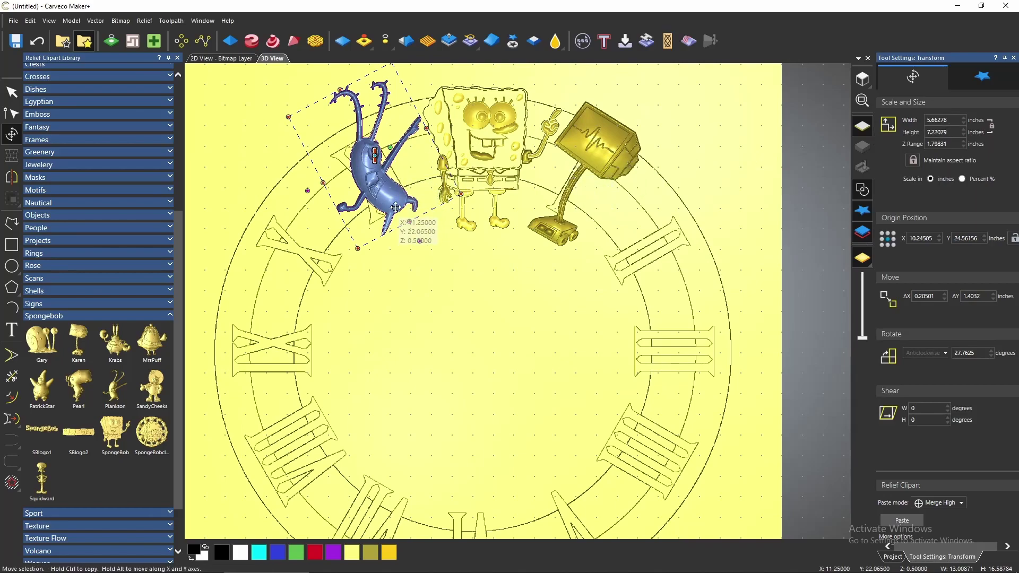
{"action": "left_click", "coordinate": [357, 248]}
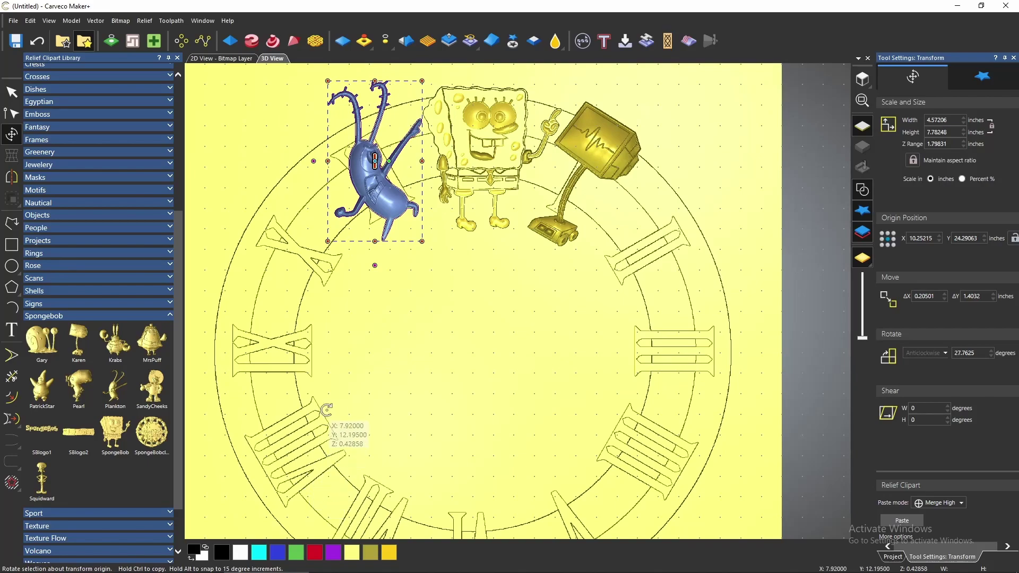
{"action": "left_click", "coordinate": [901, 519]}
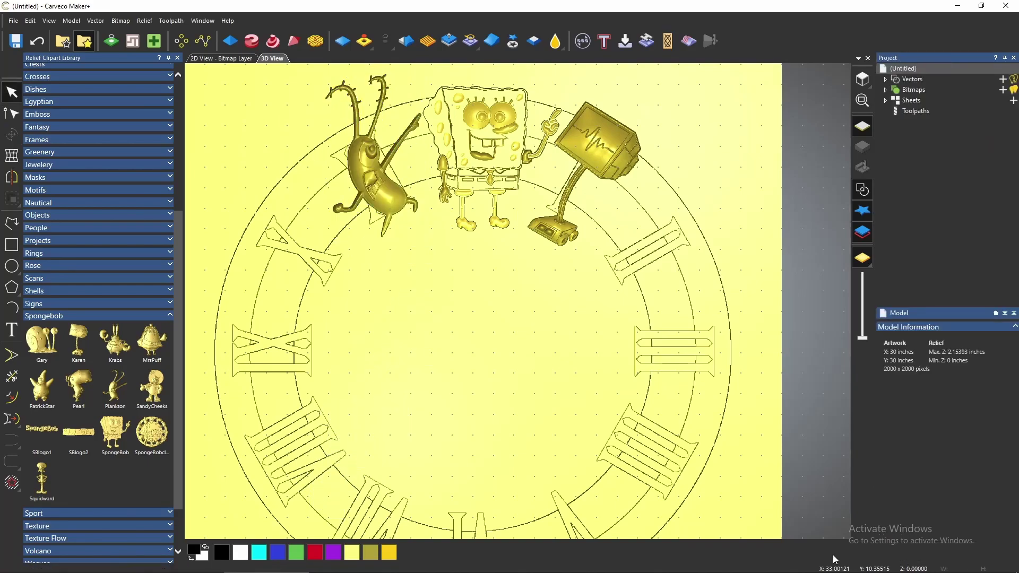
Scale the Gary clipart to about 8.6 by 7.4 inches, tilt it over the II numeral and paste it with Merge High
{"action": "left_click", "coordinate": [42, 344]}
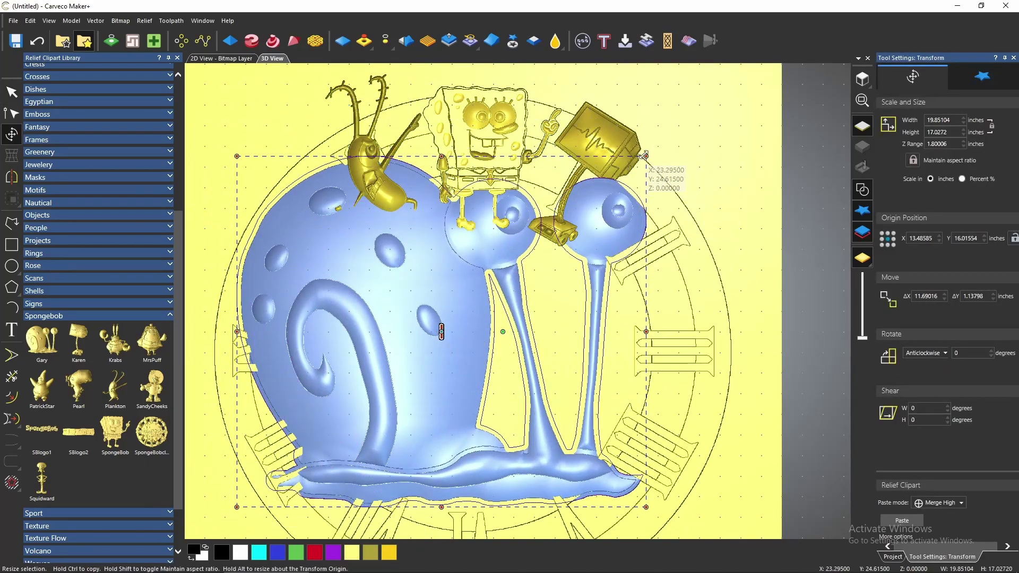
{"action": "left_click_drag", "start_coordinate": [646, 156], "coordinate": [415, 356]}
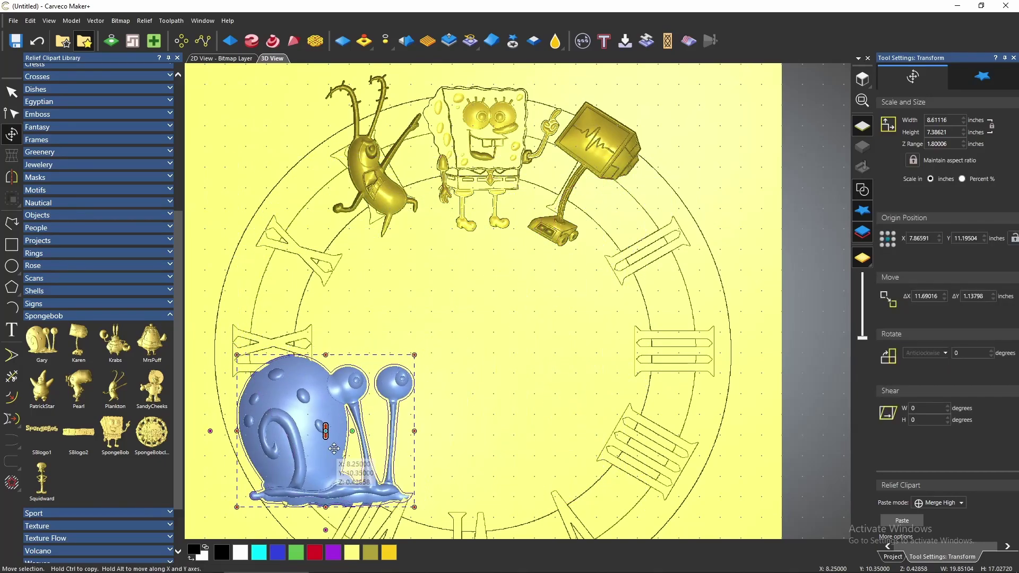
{"action": "left_click_drag", "start_coordinate": [295, 455], "coordinate": [295, 270]}
{"action": "left_click_drag", "start_coordinate": [323, 337], "coordinate": [652, 268]}
{"action": "left_click_drag", "start_coordinate": [579, 279], "coordinate": [577, 275]}
{"action": "left_click", "coordinate": [902, 521]}
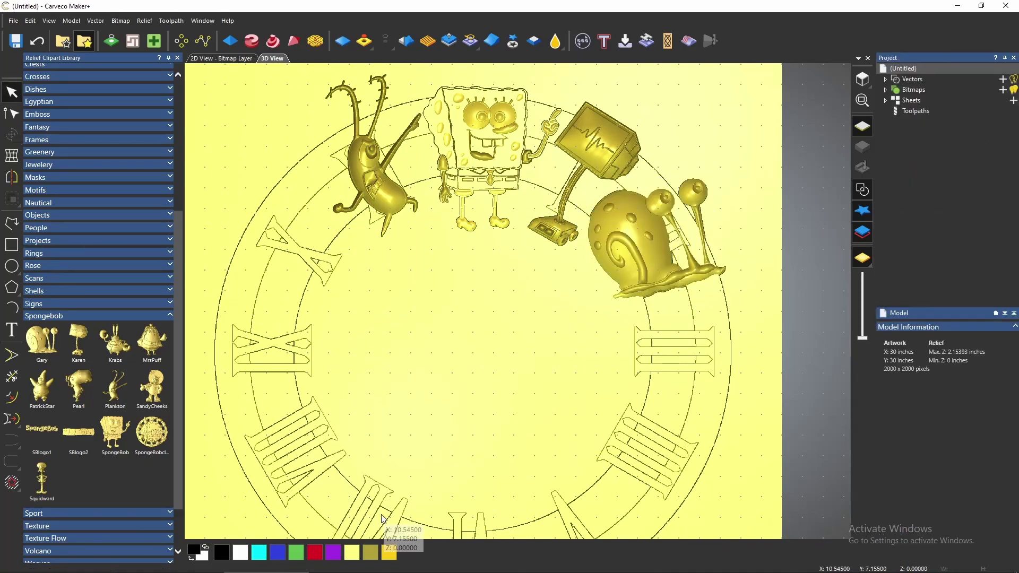
Place the PatrickStar clipart over the VII numeral, about 6.1 by 8.2 inches, rotated about 20.8 degrees clockwise, and paste it with Merge High
{"action": "left_click_drag", "start_coordinate": [42, 389], "coordinate": [373, 312]}
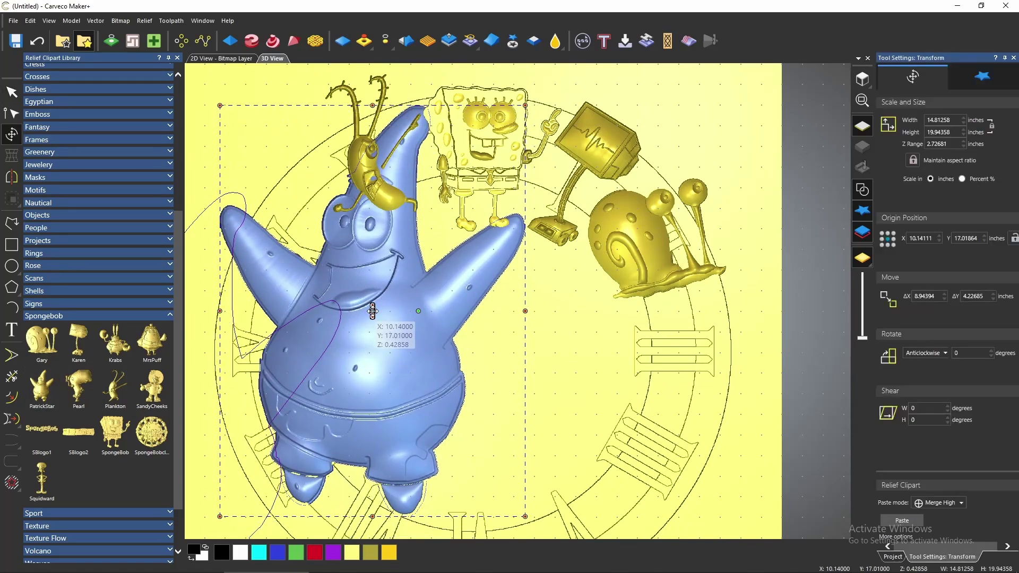
{"action": "scroll", "coordinate": [373, 312], "scroll_direction": "down", "scroll_amount": 5}
{"action": "left_click_drag", "start_coordinate": [459, 495], "coordinate": [433, 465]}
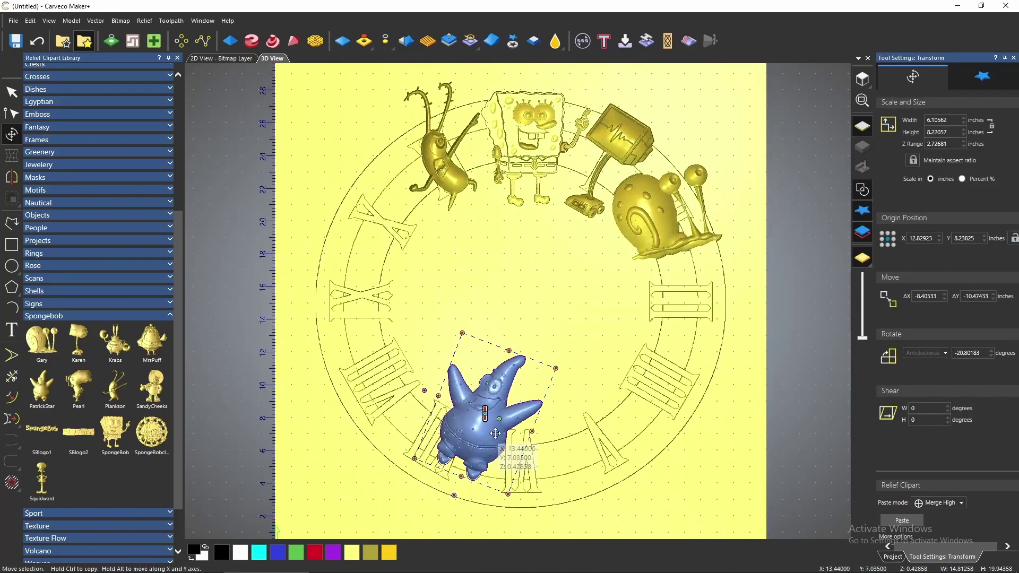
{"action": "left_click_drag", "start_coordinate": [492, 433], "coordinate": [458, 454]}
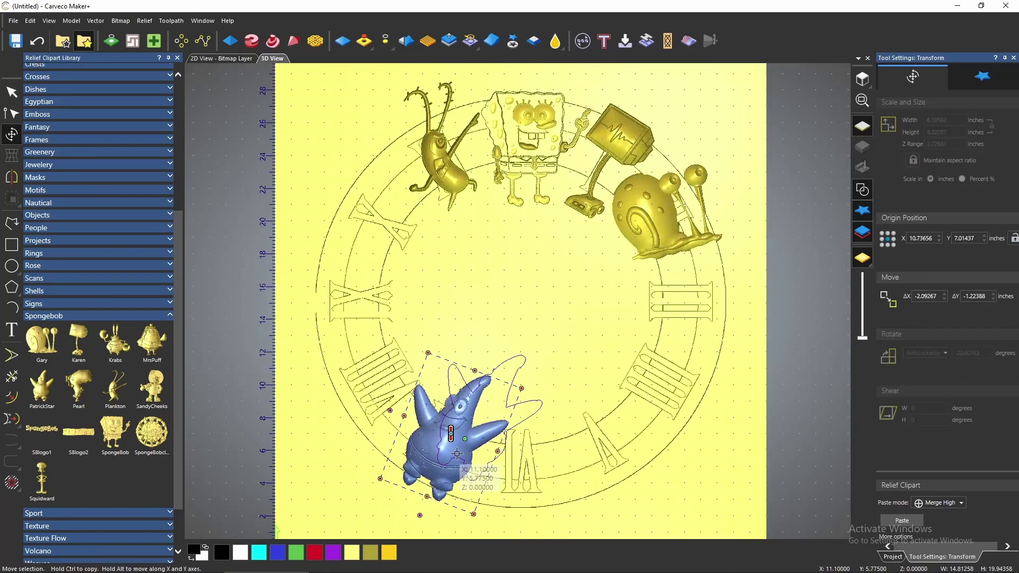
{"action": "scroll", "coordinate": [457, 454], "scroll_direction": "up", "scroll_amount": 3}
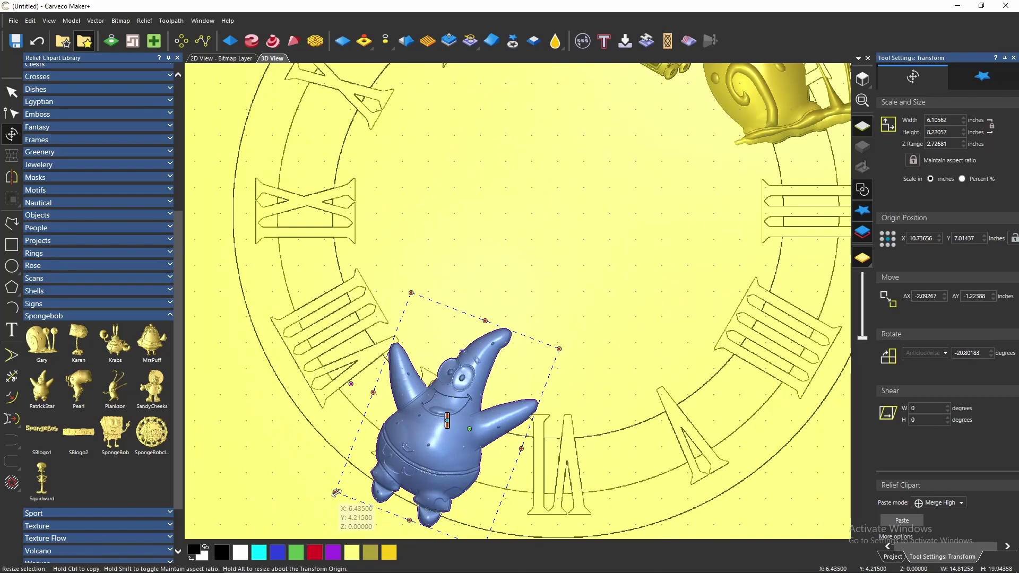
{"action": "scroll", "coordinate": [336, 493], "scroll_direction": "down", "scroll_amount": 4}
{"action": "left_click", "coordinate": [902, 520]}
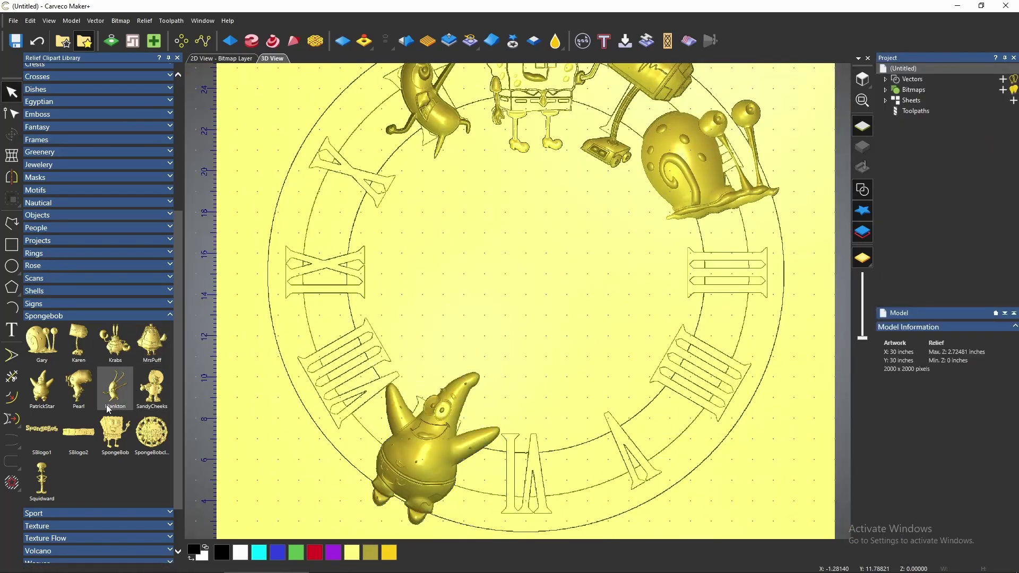
Place the Squidward clipart upright over the VI numeral, about 2.9 by 7.5 inches, and paste it with Merge High
{"action": "left_click_drag", "start_coordinate": [42, 480], "coordinate": [518, 440]}
{"action": "left_click_drag", "start_coordinate": [517, 386], "coordinate": [518, 383]}
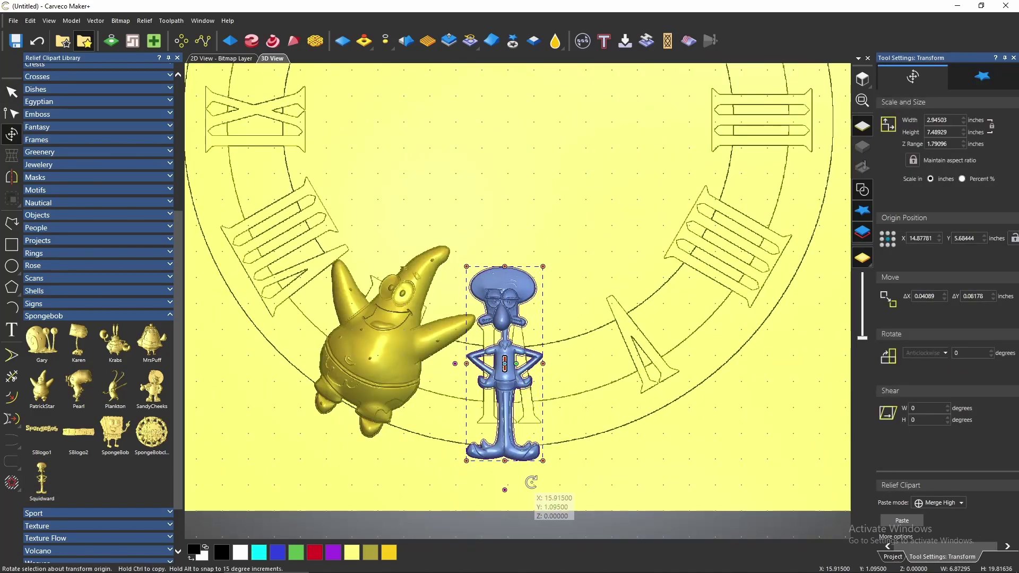
{"action": "left_click", "coordinate": [902, 521]}
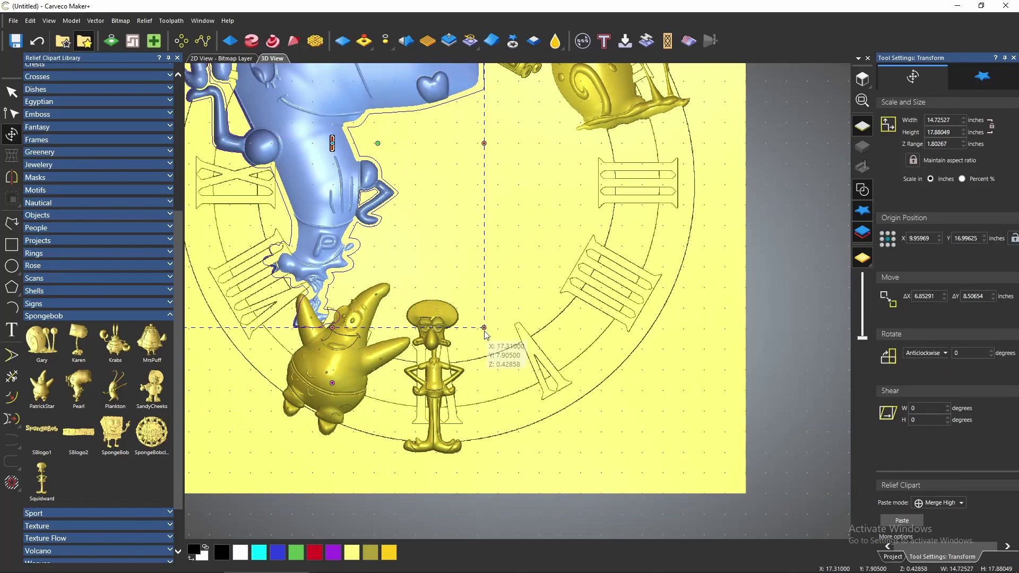
Scale the Pearl clipart to about 5.3 by 6.4 inches, rotate it anticlockwise over the X numeral and paste it with Merge High
{"action": "left_click_drag", "start_coordinate": [484, 328], "coordinate": [357, 132]}
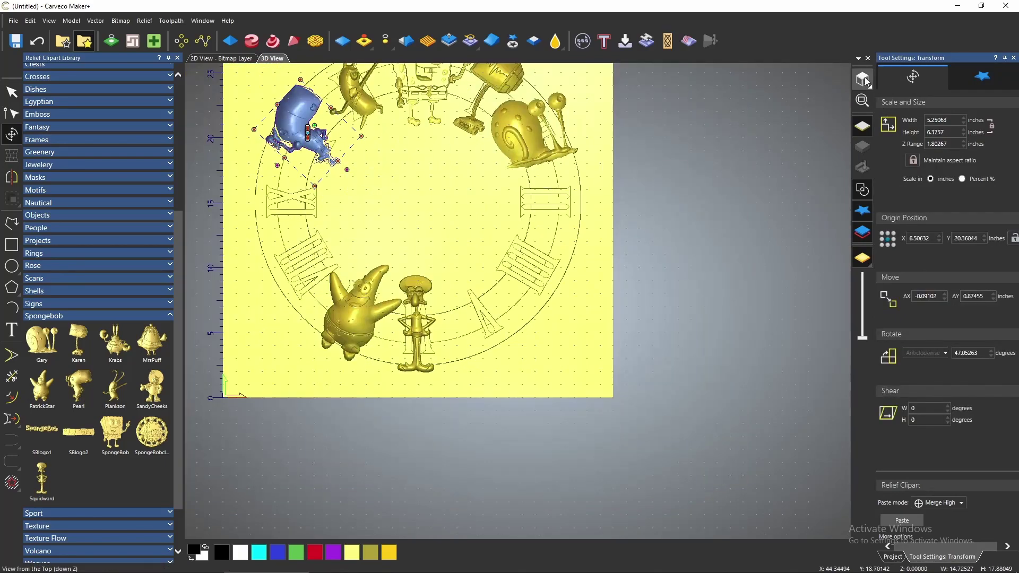
{"action": "left_click", "coordinate": [864, 79]}
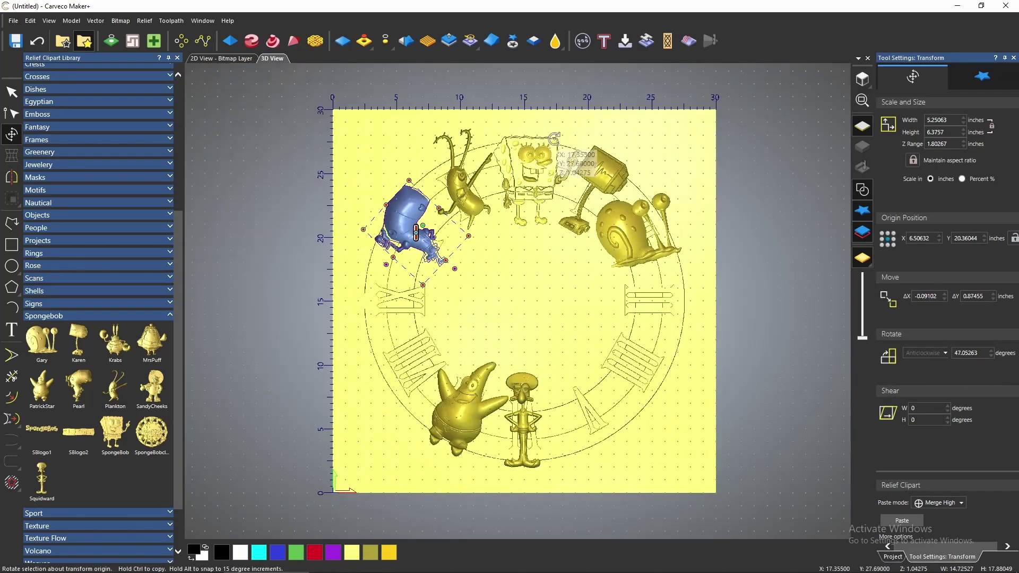
{"action": "scroll", "coordinate": [441, 225], "scroll_direction": "up", "scroll_amount": 3}
{"action": "left_click_drag", "start_coordinate": [422, 272], "coordinate": [420, 258]}
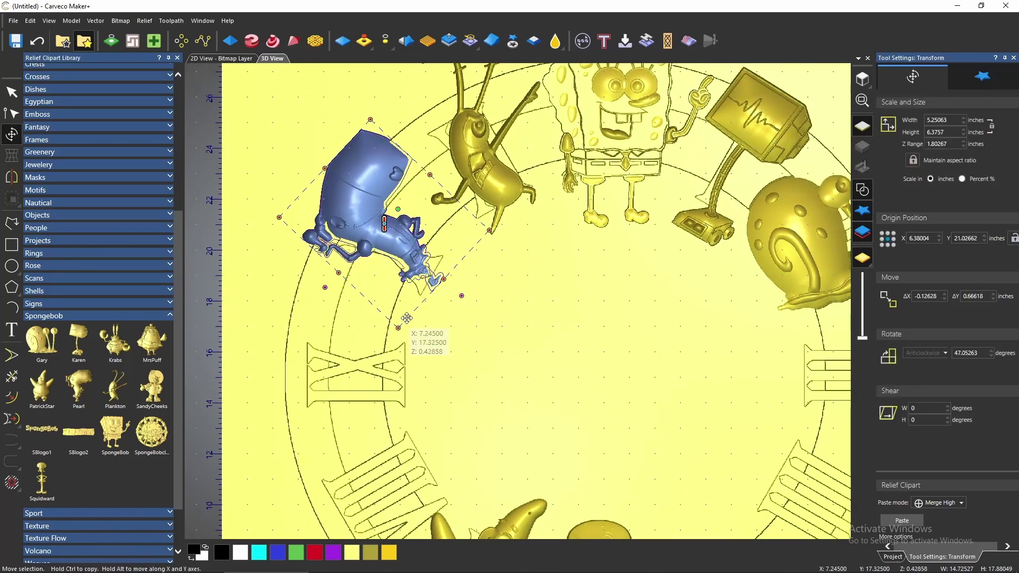
{"action": "left_click_drag", "start_coordinate": [401, 324], "coordinate": [403, 326]}
{"action": "scroll", "coordinate": [513, 419], "scroll_direction": "down", "scroll_amount": 3}
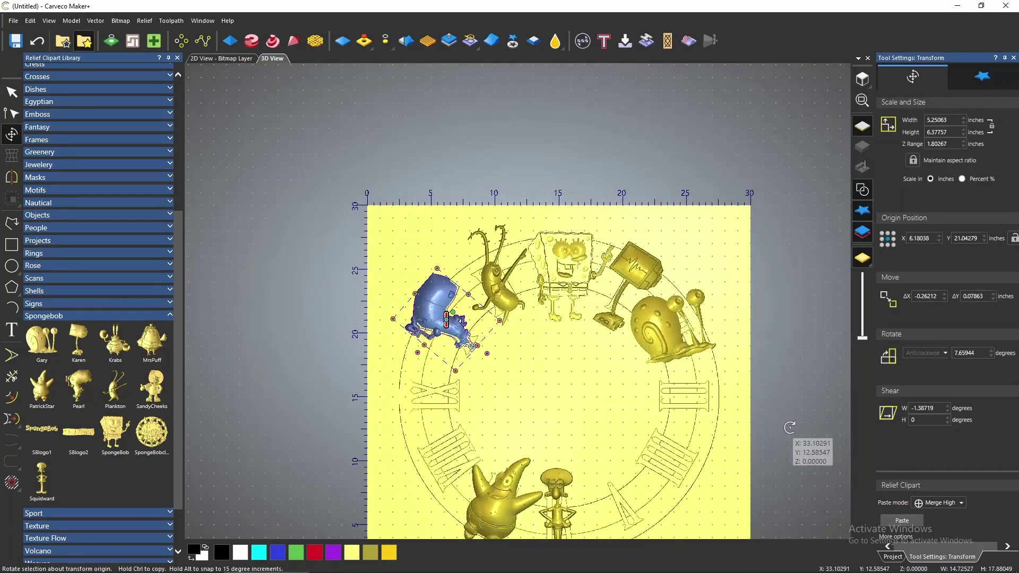
{"action": "left_click", "coordinate": [902, 521]}
Place the Krabs clipart over the V numeral, about 6.9 by 7 inches, rotated about 18.9 degrees anticlockwise
{"action": "left_click_drag", "start_coordinate": [115, 342], "coordinate": [611, 480]}
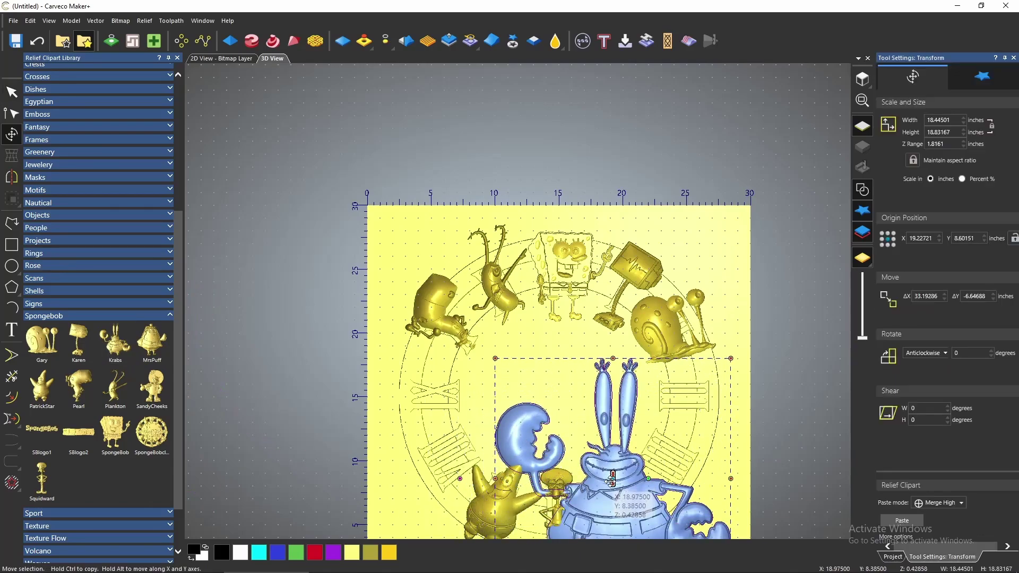
{"action": "scroll", "coordinate": [610, 481], "scroll_direction": "up", "scroll_amount": 5}
{"action": "scroll", "coordinate": [608, 478], "scroll_direction": "down", "scroll_amount": 6}
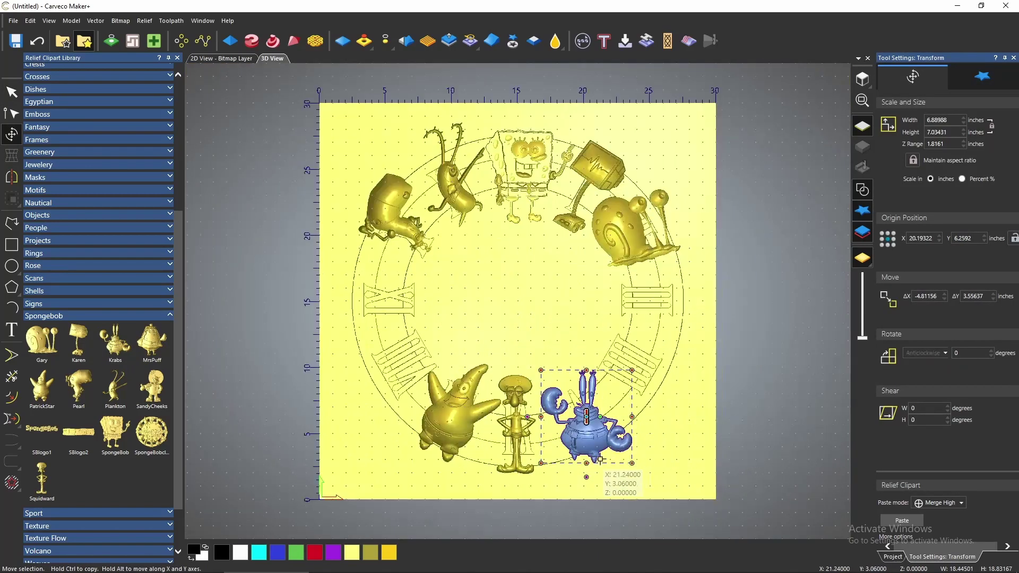
{"action": "scroll", "coordinate": [598, 470], "scroll_direction": "up", "scroll_amount": 3}
{"action": "left_click_drag", "start_coordinate": [586, 480], "coordinate": [622, 466]}
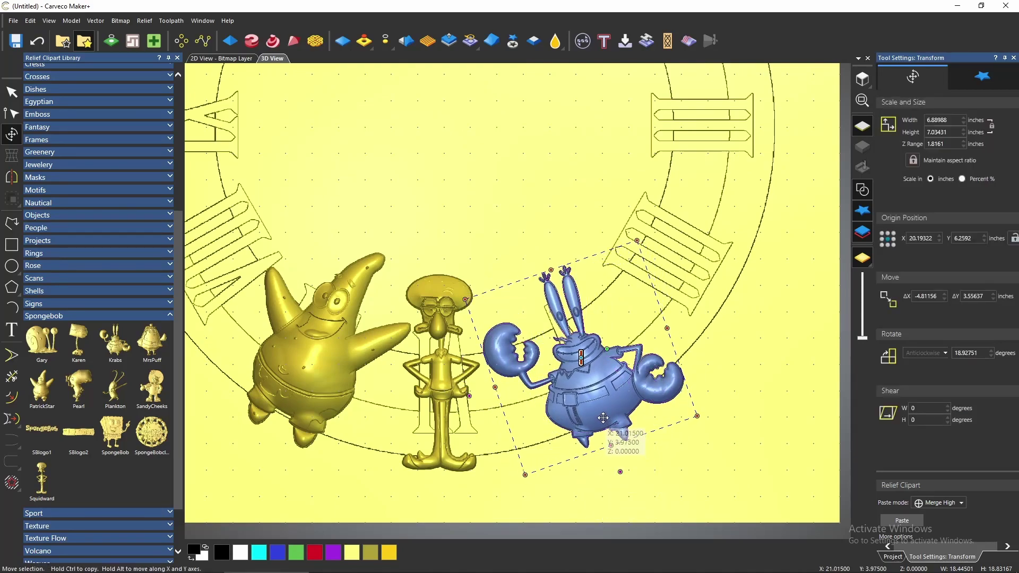
Nudge the Krabs clipart, rotate it about 5.4 degrees further anticlockwise and paste it with Merge High
{"action": "left_click_drag", "start_coordinate": [603, 418], "coordinate": [601, 423]}
{"action": "left_click_drag", "start_coordinate": [619, 480], "coordinate": [624, 463]}
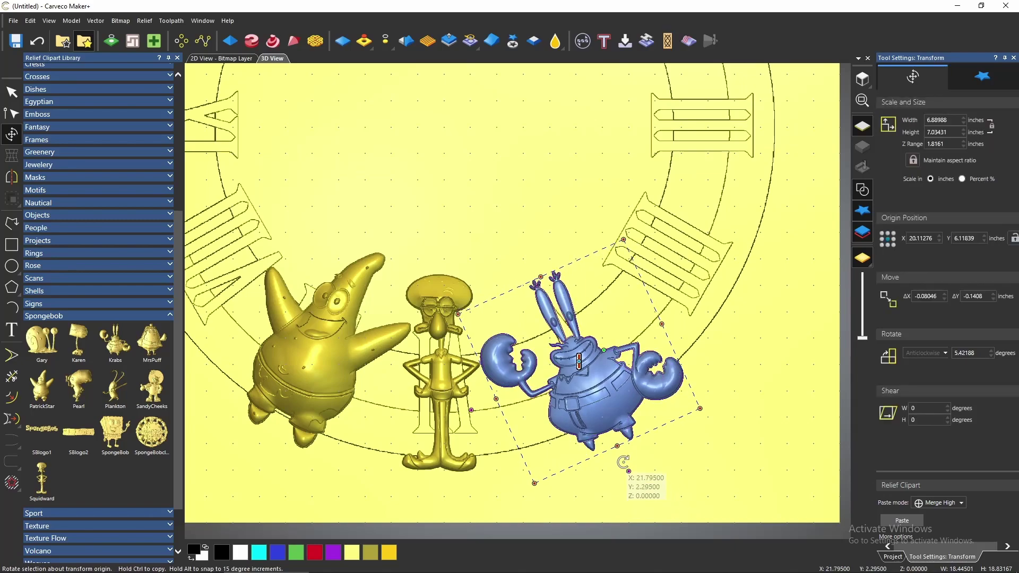
{"action": "left_click", "coordinate": [614, 427]}
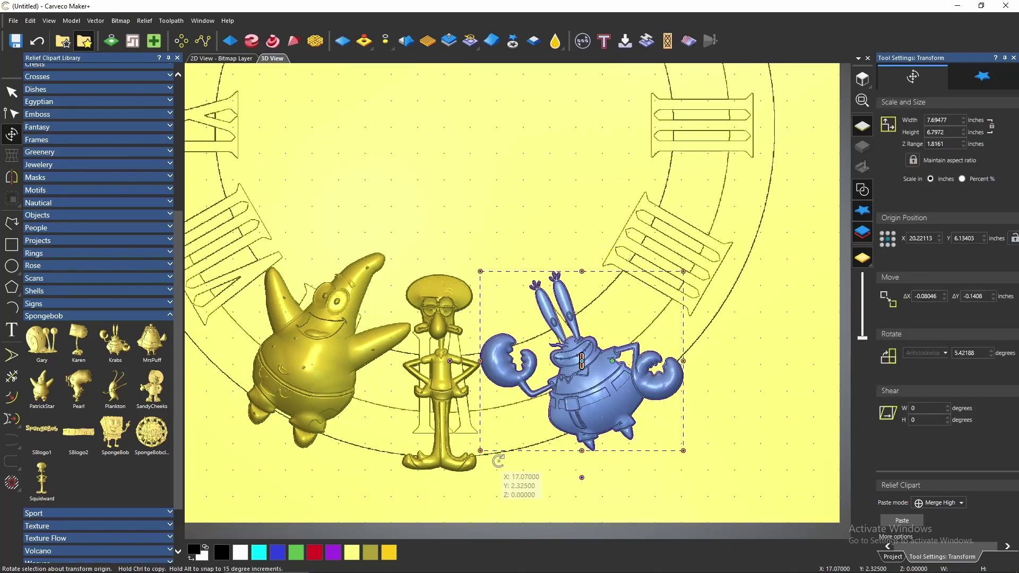
{"action": "scroll", "coordinate": [498, 461], "scroll_direction": "down", "scroll_amount": 2}
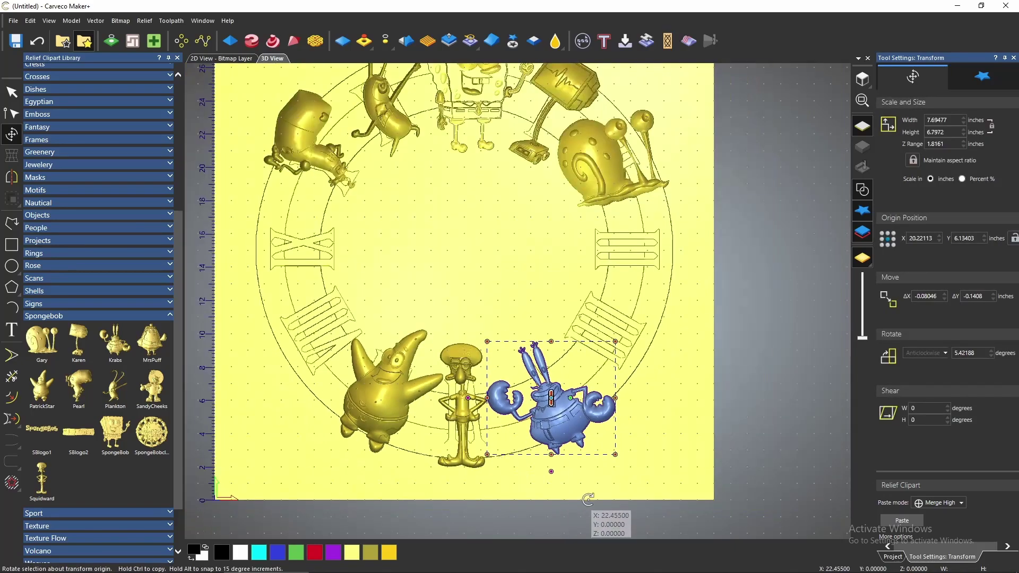
{"action": "left_click", "coordinate": [903, 521]}
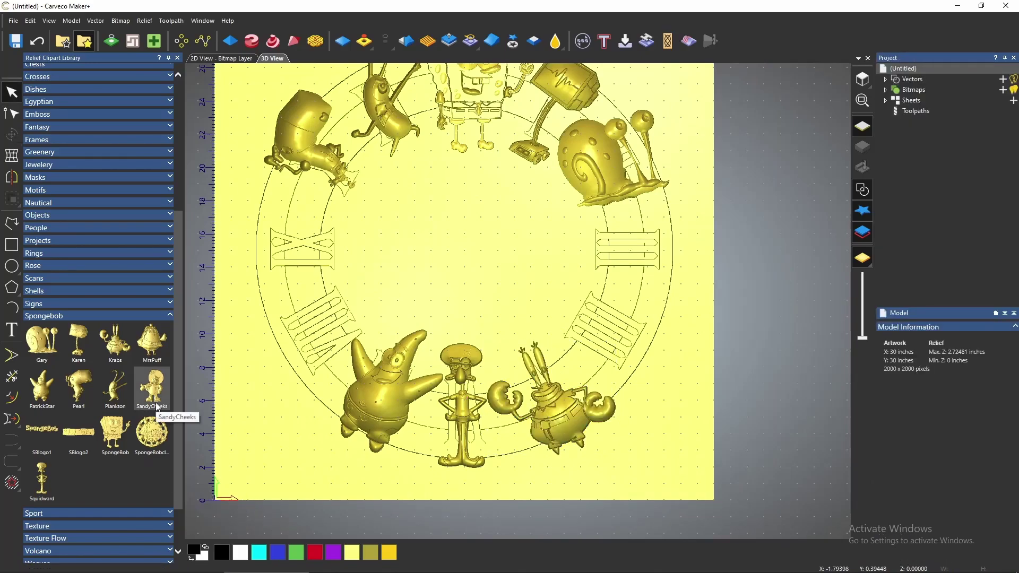
Place the SandyCheeks clipart over the VIII numeral, about 5.4 by 7.3 inches, rotated about 47.5 degrees clockwise, and paste it with Merge High
{"action": "left_click_drag", "start_coordinate": [557, 145], "coordinate": [449, 290]}
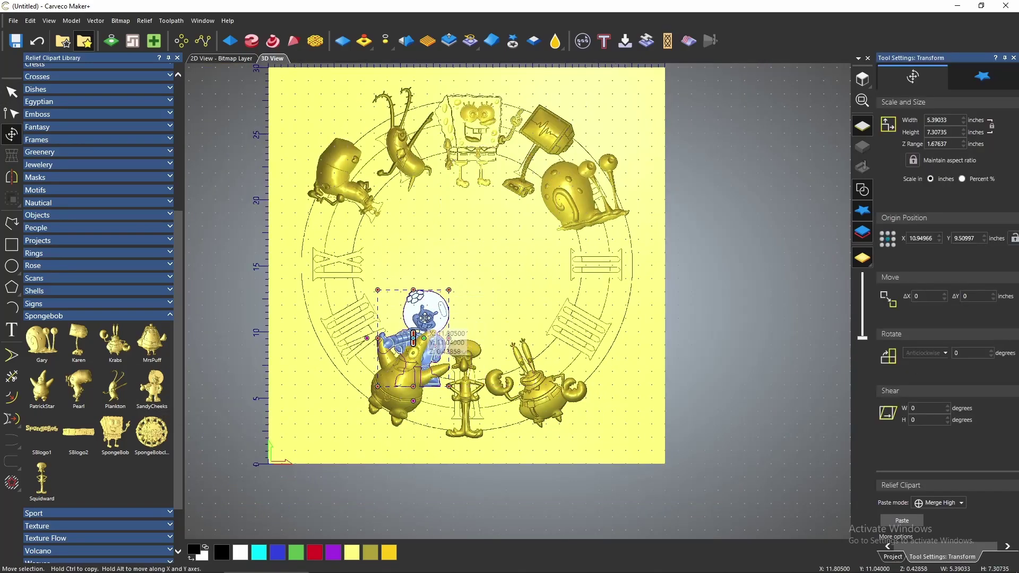
{"action": "left_click_drag", "start_coordinate": [420, 323], "coordinate": [427, 246]}
{"action": "left_click_drag", "start_coordinate": [423, 325], "coordinate": [350, 341]}
{"action": "scroll", "coordinate": [342, 377], "scroll_direction": "up", "scroll_amount": 2}
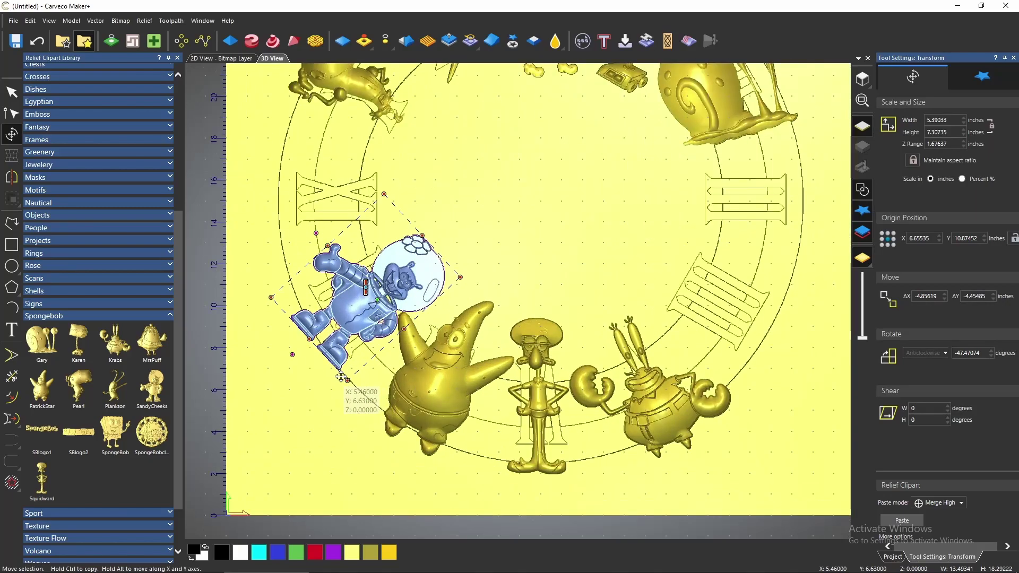
{"action": "left_click_drag", "start_coordinate": [293, 357], "coordinate": [285, 352]}
{"action": "left_click_drag", "start_coordinate": [348, 312], "coordinate": [337, 307]}
{"action": "left_click", "coordinate": [910, 522]}
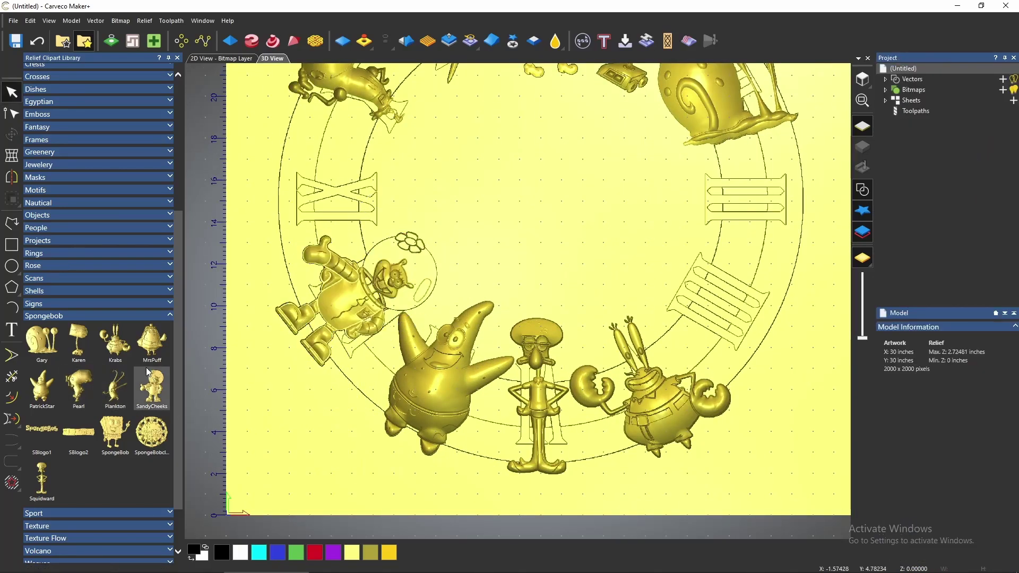
Place the MrsPuff clipart over the IIII numeral, about 6.5 by 7 inches, rotated about 57.6 degrees anticlockwise, and paste it with Merge High
{"action": "left_click_drag", "start_coordinate": [703, 317], "coordinate": [724, 271]}
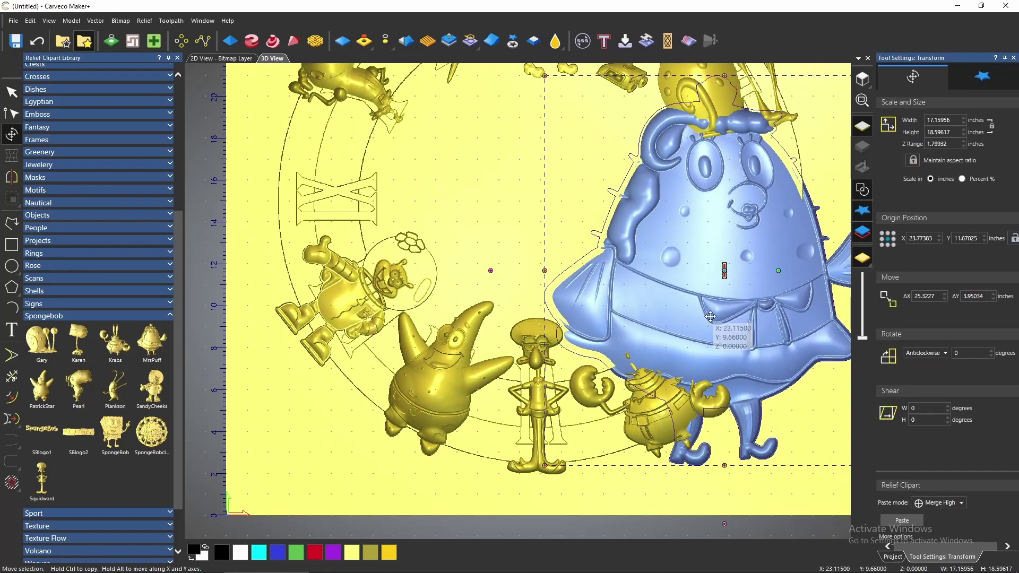
{"action": "scroll", "coordinate": [709, 322], "scroll_direction": "down", "scroll_amount": 4}
{"action": "left_click_drag", "start_coordinate": [644, 224], "coordinate": [727, 314]}
{"action": "left_click_drag", "start_coordinate": [759, 393], "coordinate": [726, 331]}
{"action": "scroll", "coordinate": [738, 345], "scroll_direction": "up", "scroll_amount": 4}
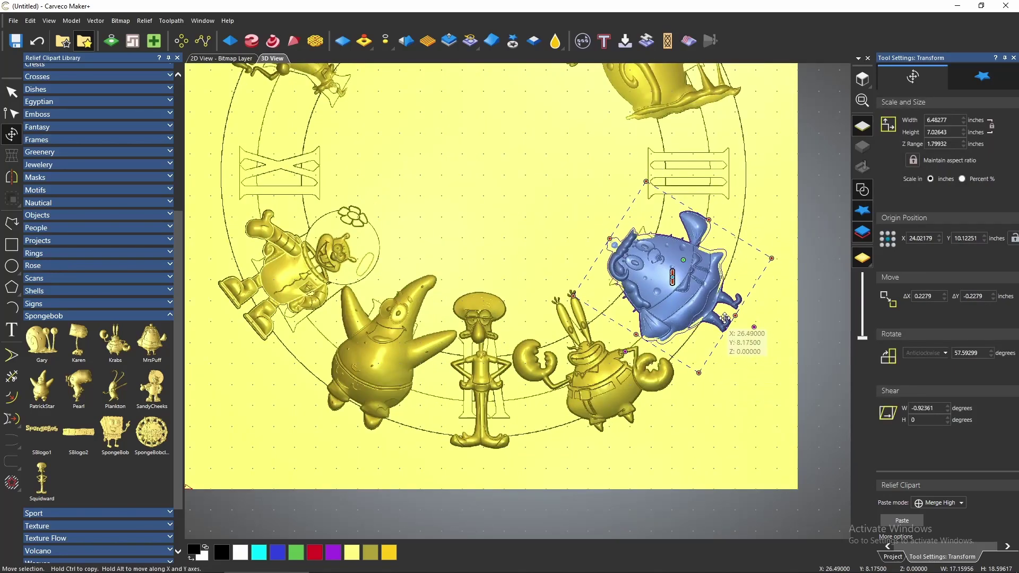
{"action": "left_click_drag", "start_coordinate": [705, 312], "coordinate": [706, 312]}
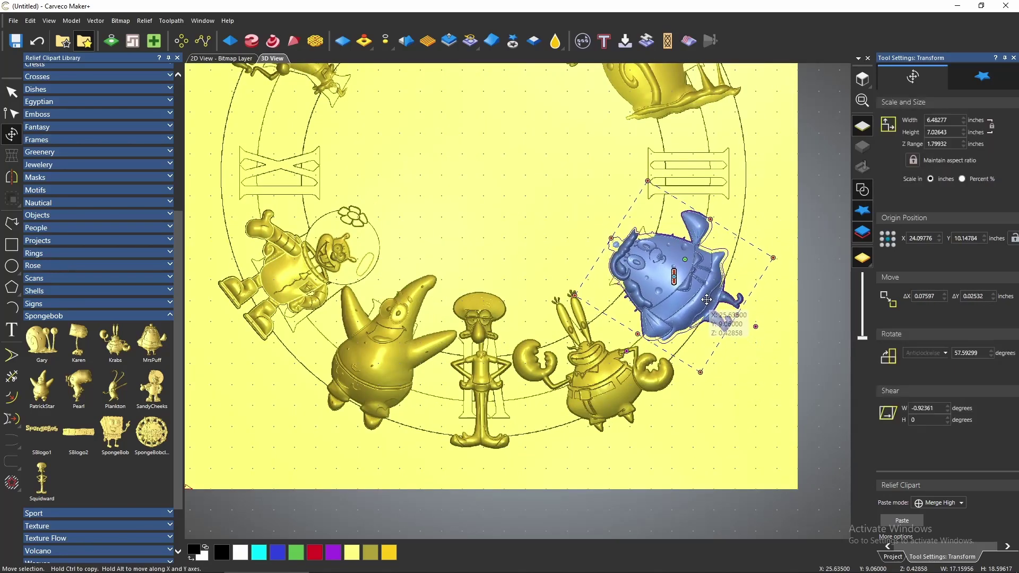
{"action": "left_click", "coordinate": [904, 522]}
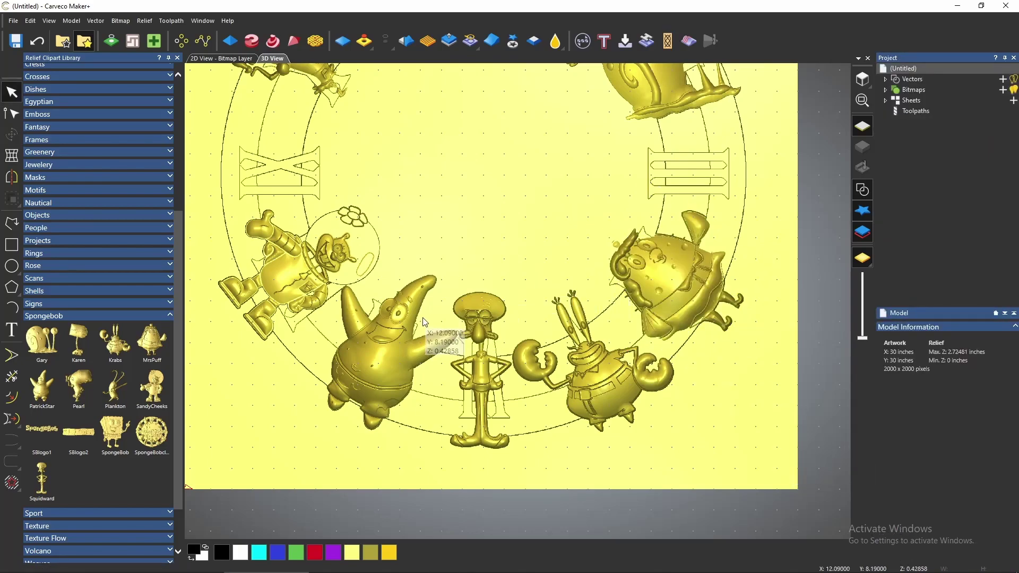
{"action": "scroll", "coordinate": [447, 272], "scroll_direction": "down", "scroll_amount": 3}
{"action": "scroll", "coordinate": [418, 84], "scroll_direction": "up", "scroll_amount": 3}
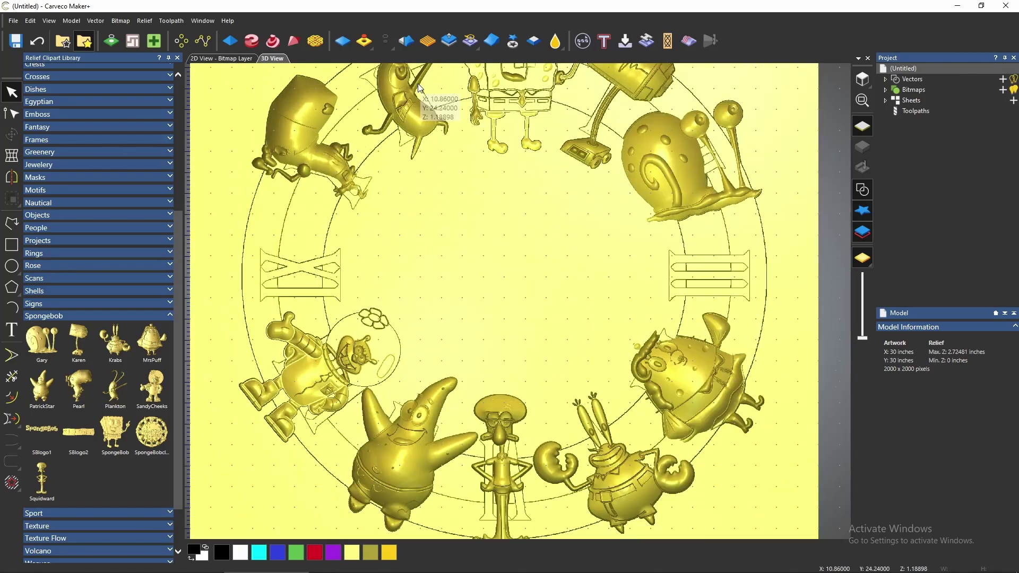
Place the SBlogo1 clipart across the middle of the clock, scaled to about 25.2 by 10.7 inches
{"action": "scroll", "coordinate": [541, 271], "scroll_direction": "down", "scroll_amount": 3}
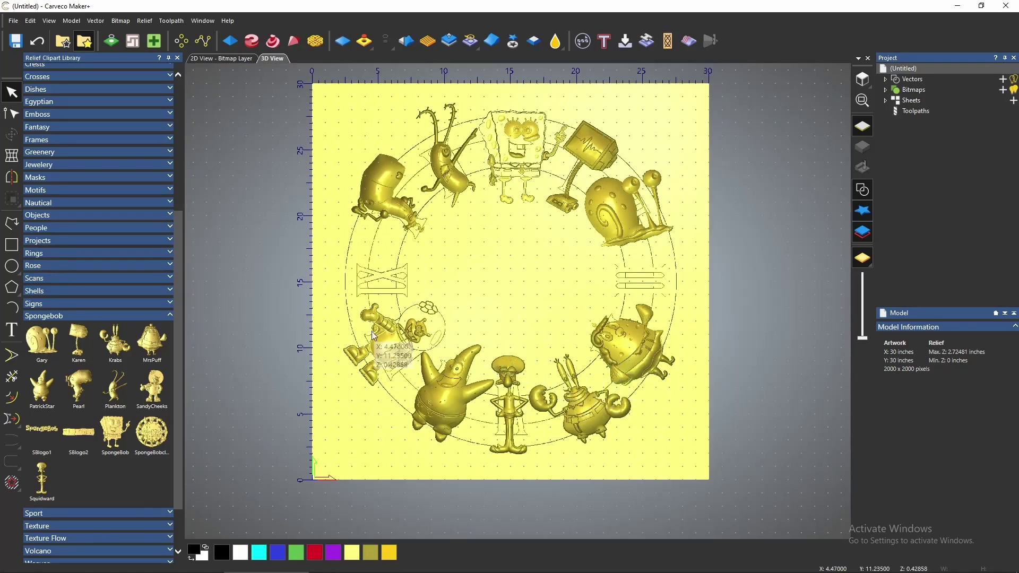
{"action": "left_click_drag", "start_coordinate": [42, 433], "coordinate": [506, 315]}
{"action": "scroll", "coordinate": [507, 319], "scroll_direction": "up", "scroll_amount": 3}
{"action": "scroll", "coordinate": [508, 319], "scroll_direction": "down", "scroll_amount": 2}
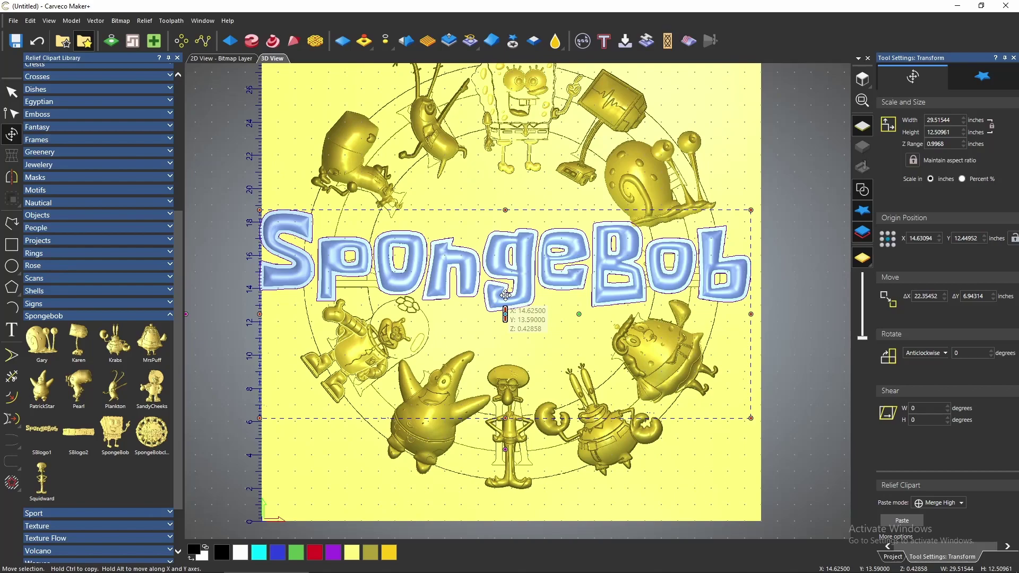
{"action": "scroll", "coordinate": [504, 270], "scroll_direction": "up", "scroll_amount": 1}
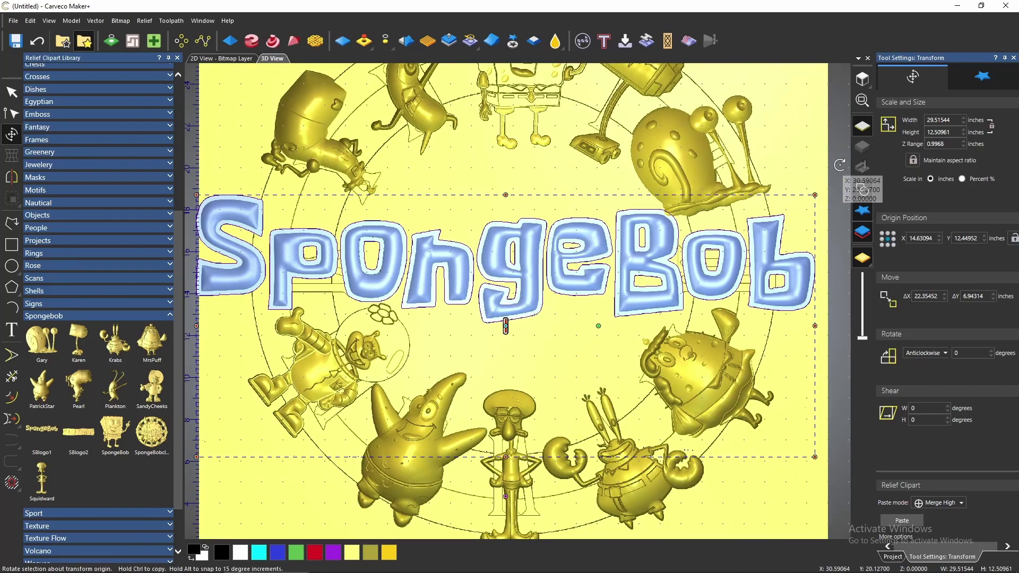
{"action": "left_click_drag", "start_coordinate": [817, 196], "coordinate": [710, 239]}
{"action": "left_click_drag", "start_coordinate": [528, 301], "coordinate": [578, 266]}
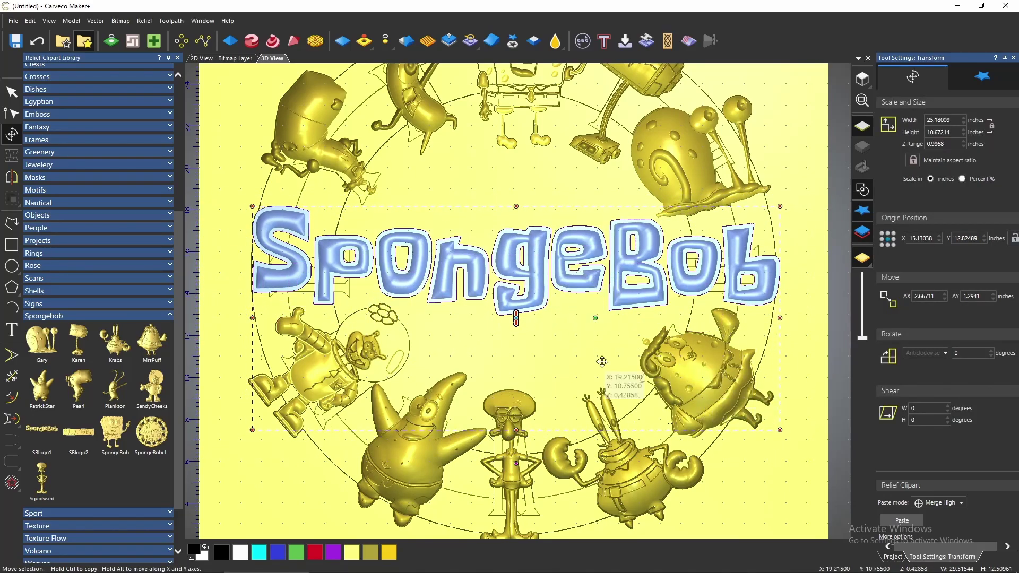
{"action": "left_click_drag", "start_coordinate": [533, 278], "coordinate": [530, 279]}
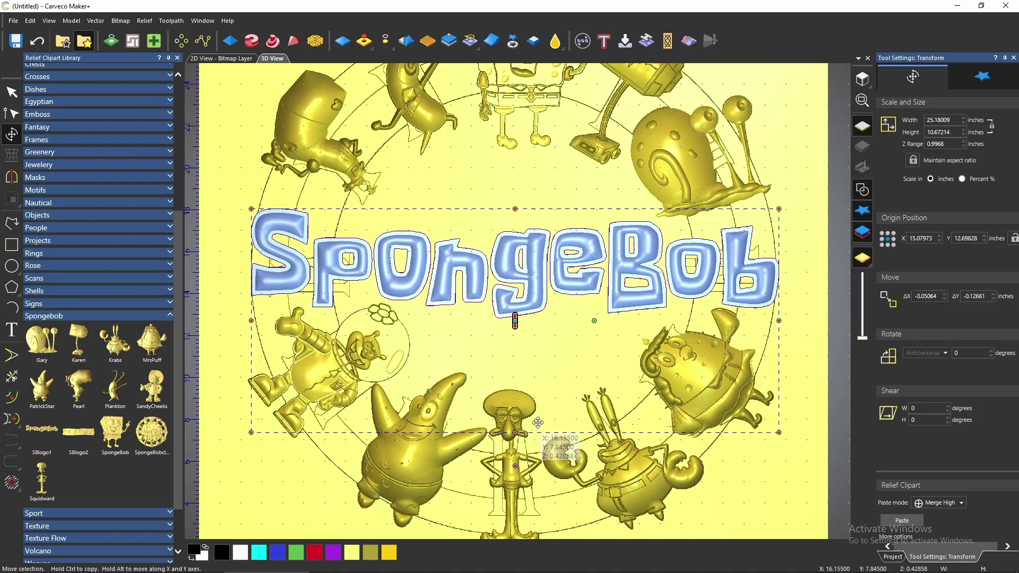
Raise the SpongeBob logo's Z range to about 2.31 inches and paste it with Merge High
{"action": "middle_click_drag", "start_coordinate": [539, 423], "coordinate": [560, 271]}
{"action": "mouse_move", "coordinate": [516, 325]}
{"action": "left_mouse_down"}
{"action": "mouse_move", "coordinate": [509, 285]}
{"action": "mouse_move", "coordinate": [514, 306]}
{"action": "left_mouse_up"}
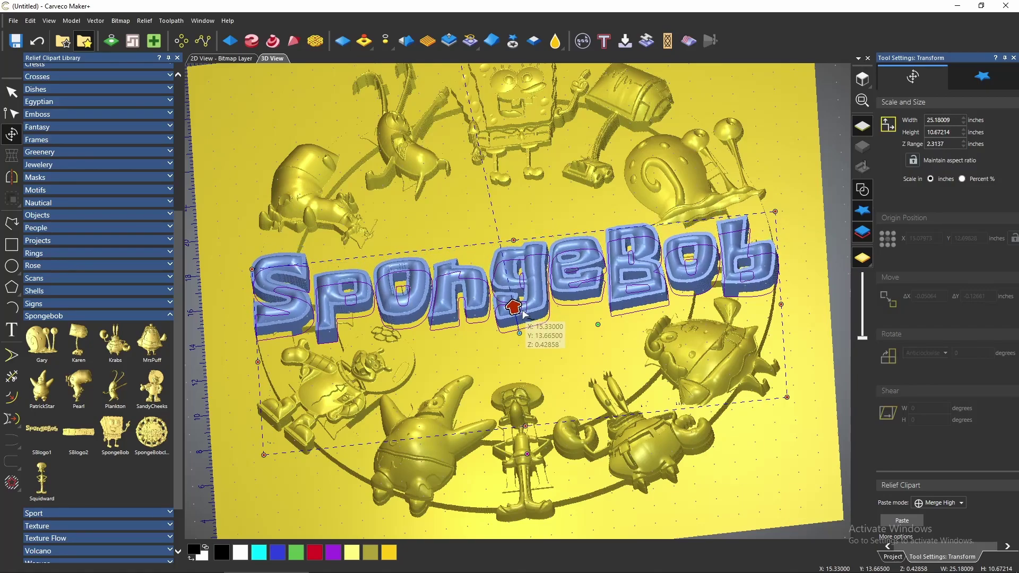
{"action": "key", "text": "Return"}
Place the SBlogo2 clipart beneath the SpongeBob lettering, scaled to about 9.1 by 2 inches
{"action": "left_click_drag", "start_coordinate": [107, 437], "coordinate": [498, 358]}
{"action": "scroll", "coordinate": [625, 353], "scroll_direction": "down", "scroll_amount": 3}
{"action": "left_click_drag", "start_coordinate": [734, 301], "coordinate": [574, 349]}
{"action": "left_click_drag", "start_coordinate": [532, 367], "coordinate": [589, 353]}
{"action": "scroll", "coordinate": [590, 353], "scroll_direction": "up", "scroll_amount": 3}
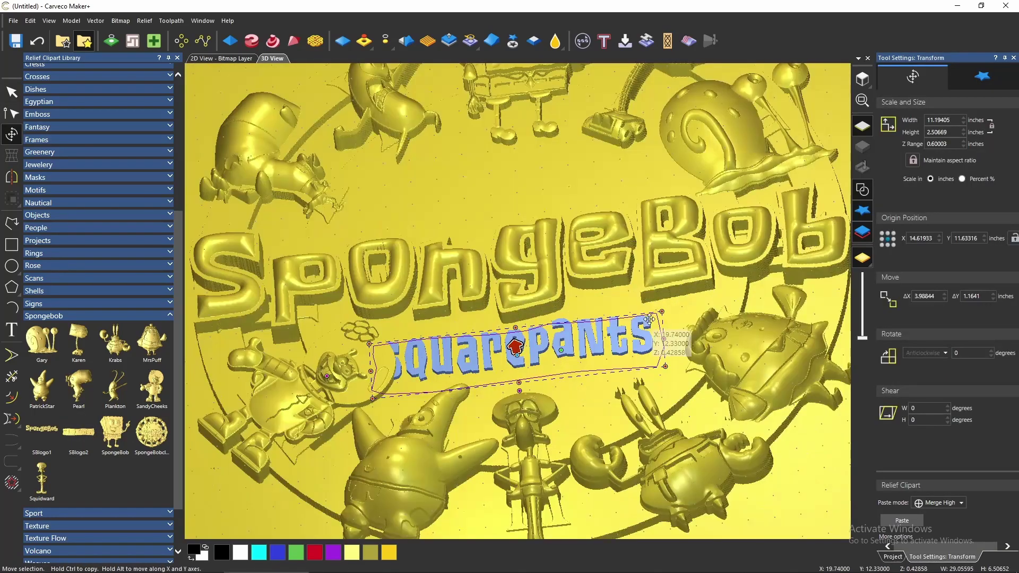
{"action": "left_click_drag", "start_coordinate": [663, 313], "coordinate": [568, 378]}
Set the squarepants clipart's paste mode to Add, its Z range to about 0.67 inches and its size to about 10 by 2.2 inches
{"action": "left_click", "coordinate": [944, 505]}
{"action": "left_click", "coordinate": [945, 434]}
{"action": "scroll", "coordinate": [528, 341], "scroll_direction": "up", "scroll_amount": 2}
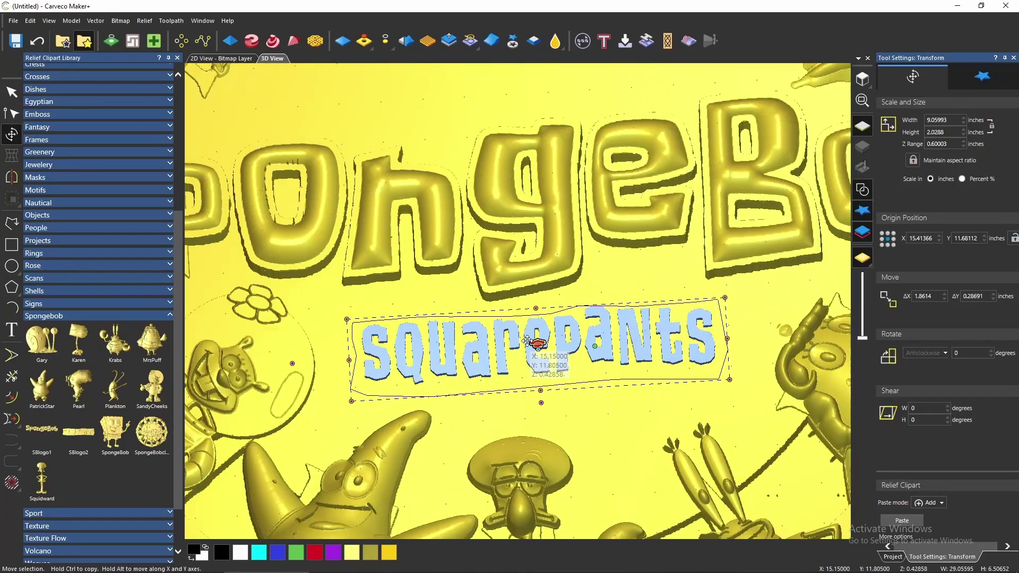
{"action": "scroll", "coordinate": [555, 361], "scroll_direction": "up", "scroll_amount": 4}
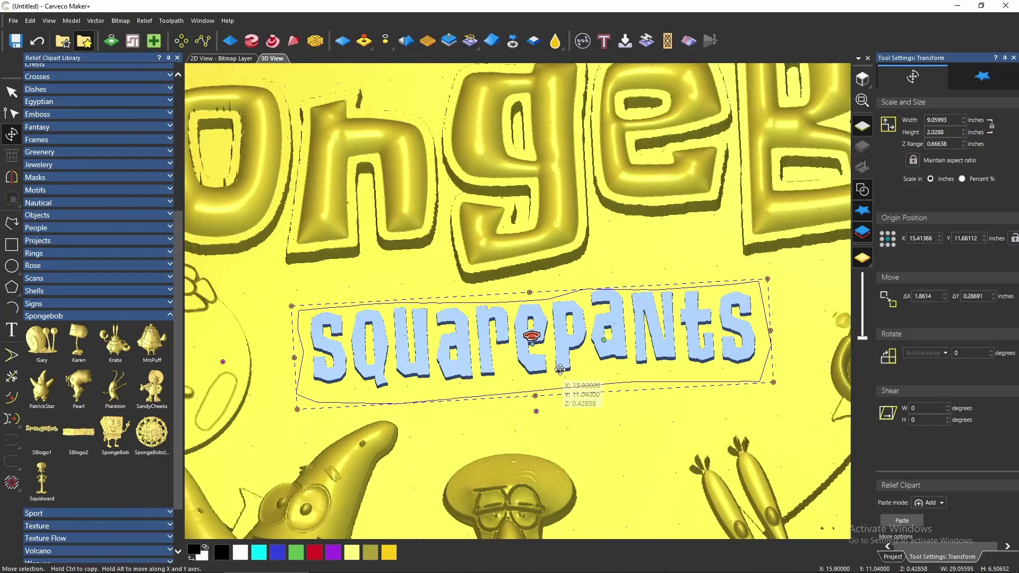
{"action": "middle_click_drag", "start_coordinate": [553, 365], "coordinate": [527, 340]}
{"action": "scroll", "coordinate": [655, 434], "scroll_direction": "down", "scroll_amount": 1}
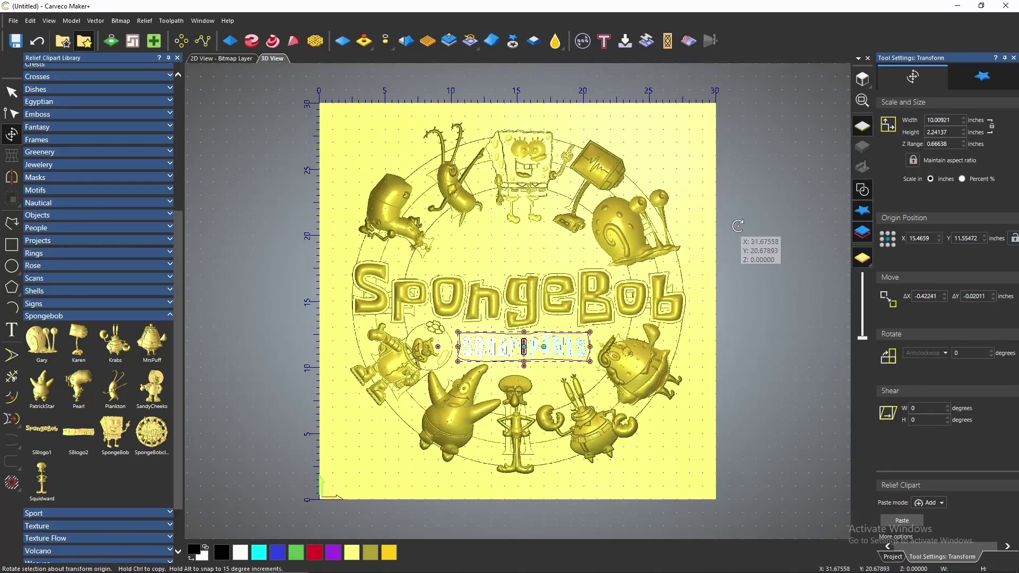
Centre the squarepants clipart at X 15, lower it to about Y 11.87 inches under the logo and paste it with Add
{"action": "key", "text": "F9"}
{"action": "key", "text": "Down"}
{"action": "key", "text": "Down"}
{"action": "key", "text": "Down"}
{"action": "key", "text": "Down"}
{"action": "key", "text": "Down"}
{"action": "key", "text": "Down"}
{"action": "key", "text": "Down"}
{"action": "key", "text": "Down"}
{"action": "key", "text": "Down"}
{"action": "key", "text": "Down"}
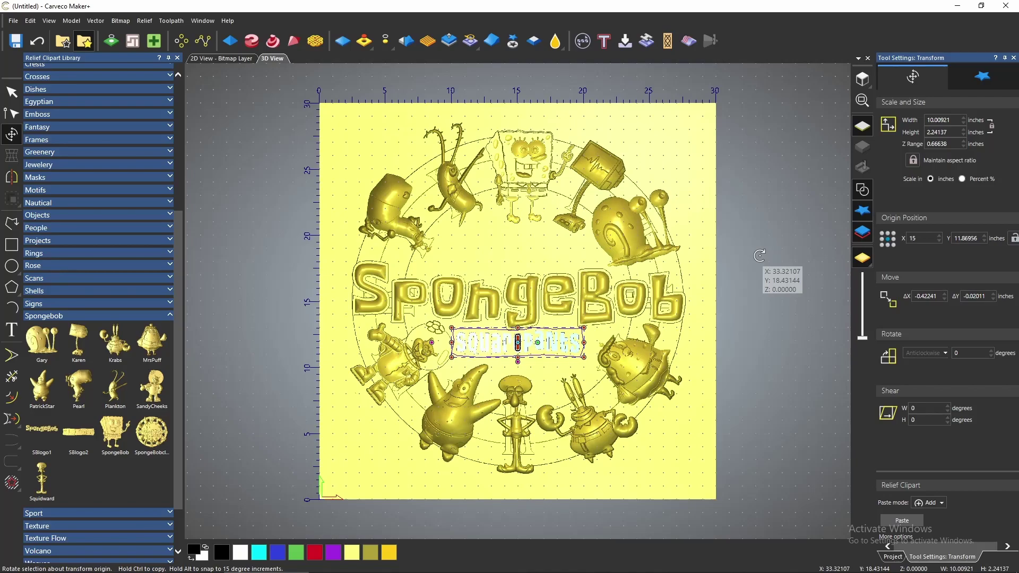
{"action": "left_click", "coordinate": [902, 520]}
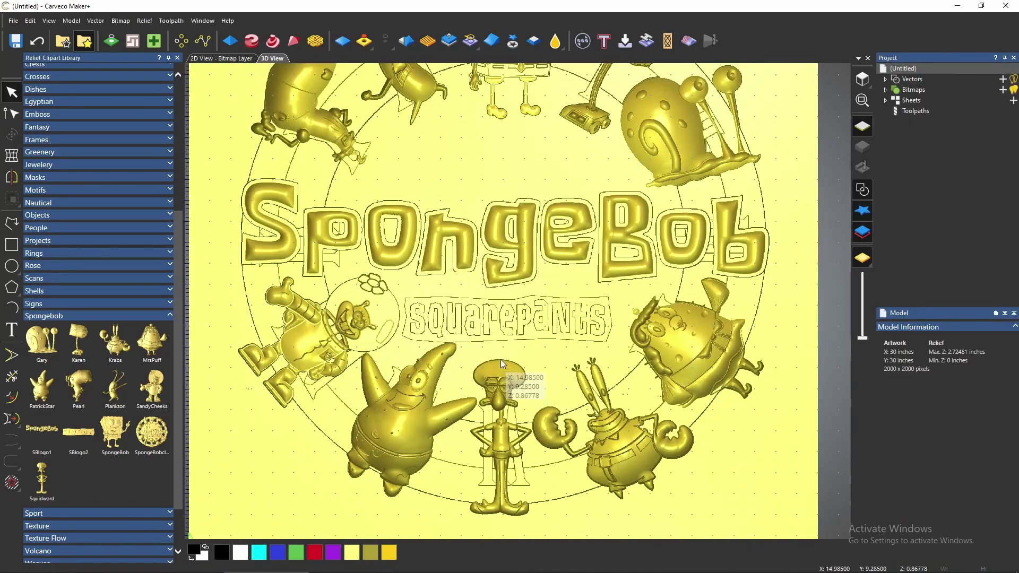
Close the relief clipart library
{"action": "scroll", "coordinate": [508, 370], "scroll_direction": "up", "scroll_amount": 3}
{"action": "left_click_drag", "start_coordinate": [514, 355], "coordinate": [475, 307]}
{"action": "scroll", "coordinate": [475, 307], "scroll_direction": "down", "scroll_amount": 3}
{"action": "scroll", "coordinate": [476, 310], "scroll_direction": "down", "scroll_amount": 1}
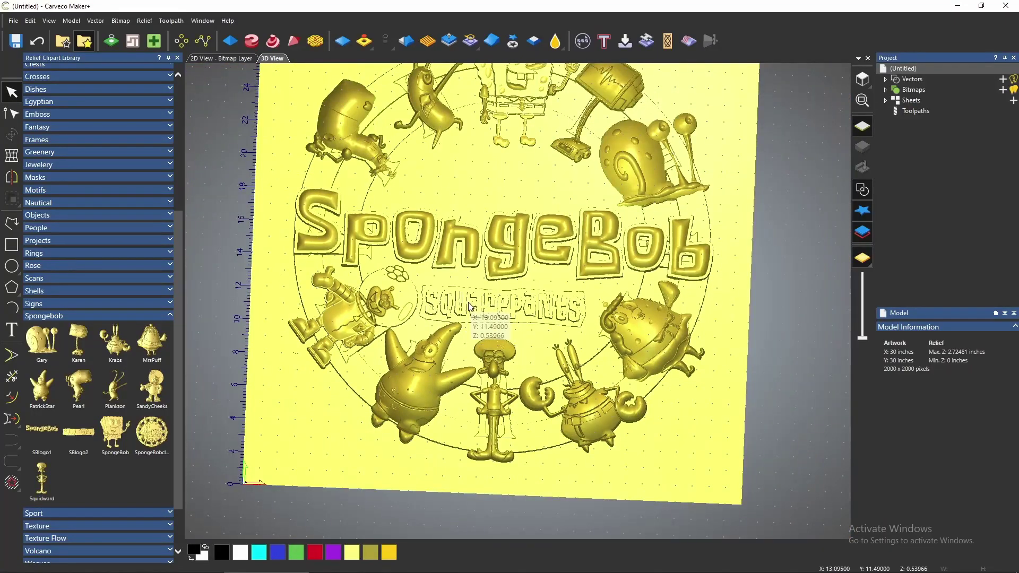
{"action": "scroll", "coordinate": [477, 290], "scroll_direction": "down", "scroll_amount": 1}
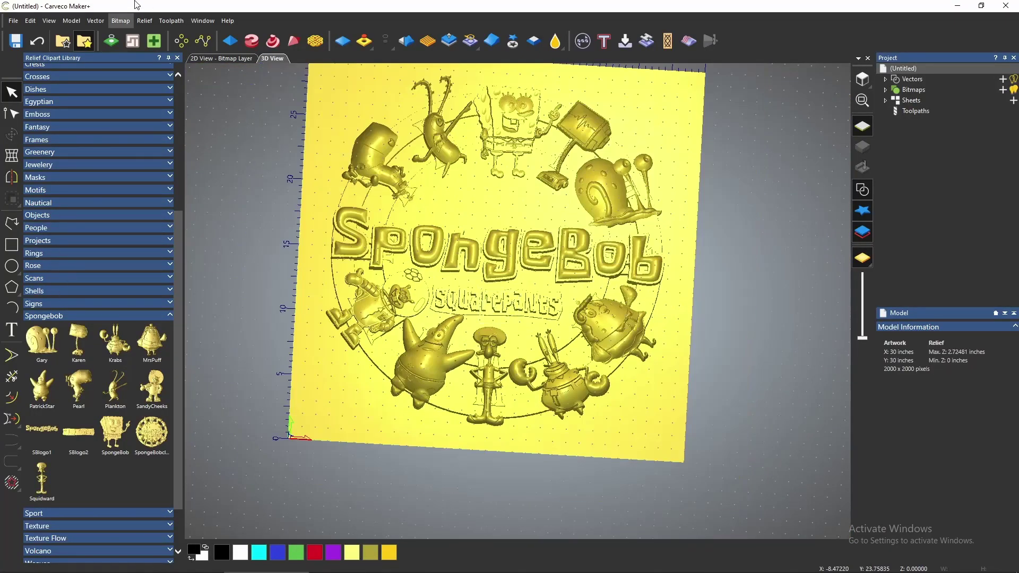
{"action": "scroll", "coordinate": [458, 232], "scroll_direction": "up", "scroll_amount": 3}
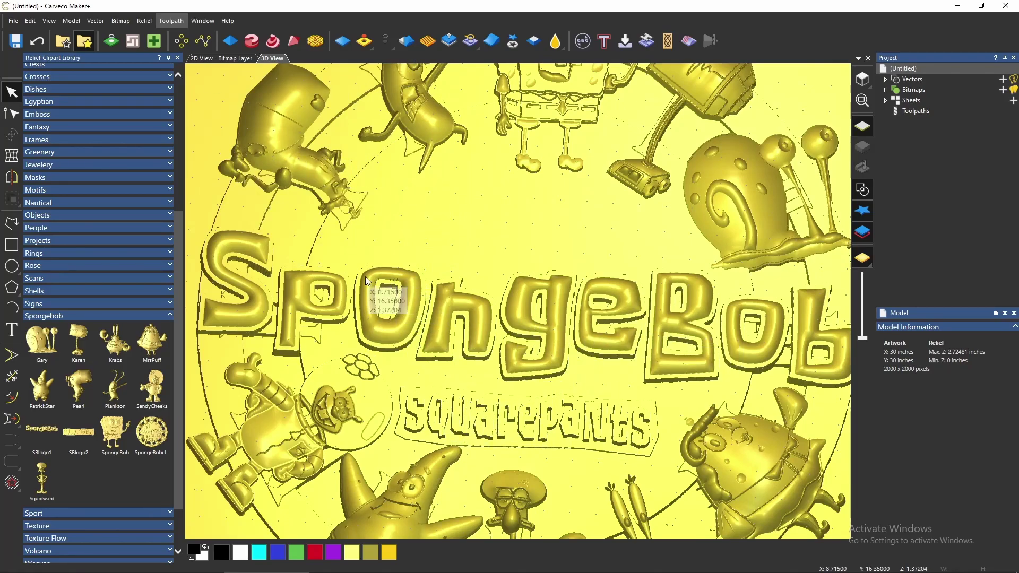
{"action": "left_click", "coordinate": [178, 59]}
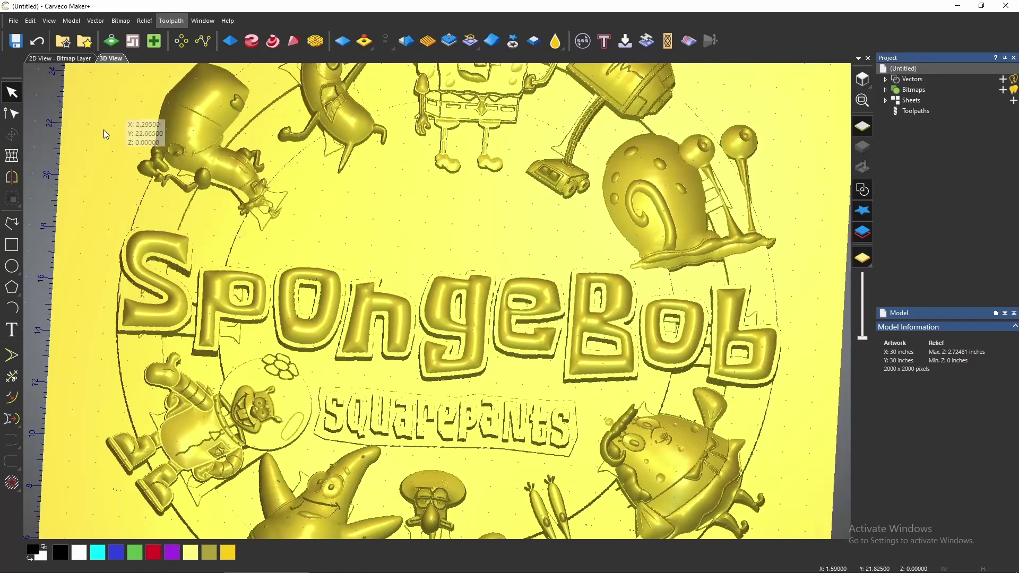
Draw six bubble circles of varied sizes above the "Spon" lettering, the smallest with a radius of about 0.23 inches
{"action": "left_click", "coordinate": [12, 266]}
{"action": "left_click_drag", "start_coordinate": [312, 211], "coordinate": [331, 211]}
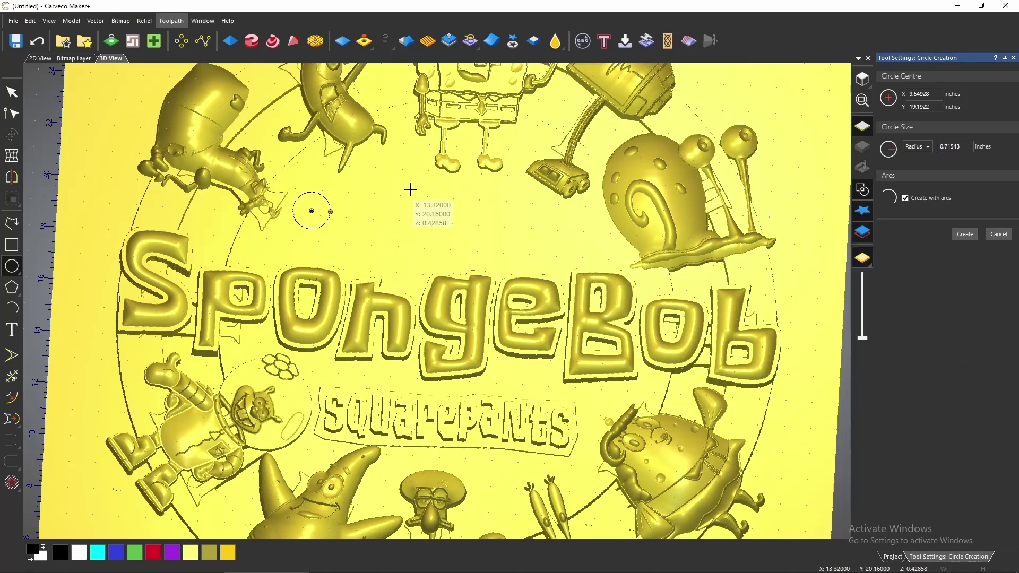
{"action": "left_click_drag", "start_coordinate": [364, 178], "coordinate": [368, 193]}
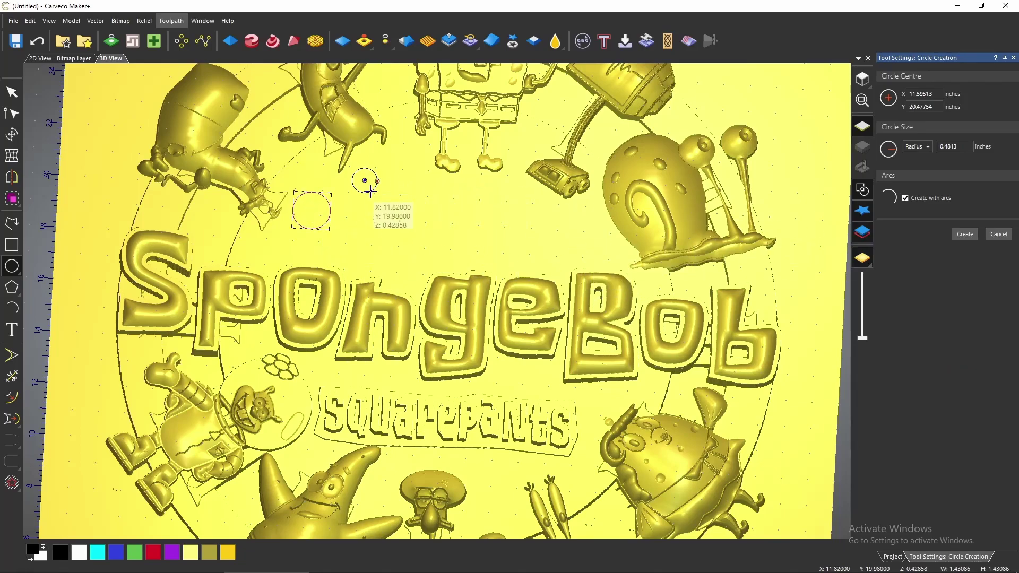
{"action": "left_click", "coordinate": [364, 230]}
{"action": "left_click_drag", "start_coordinate": [364, 229], "coordinate": [383, 249]}
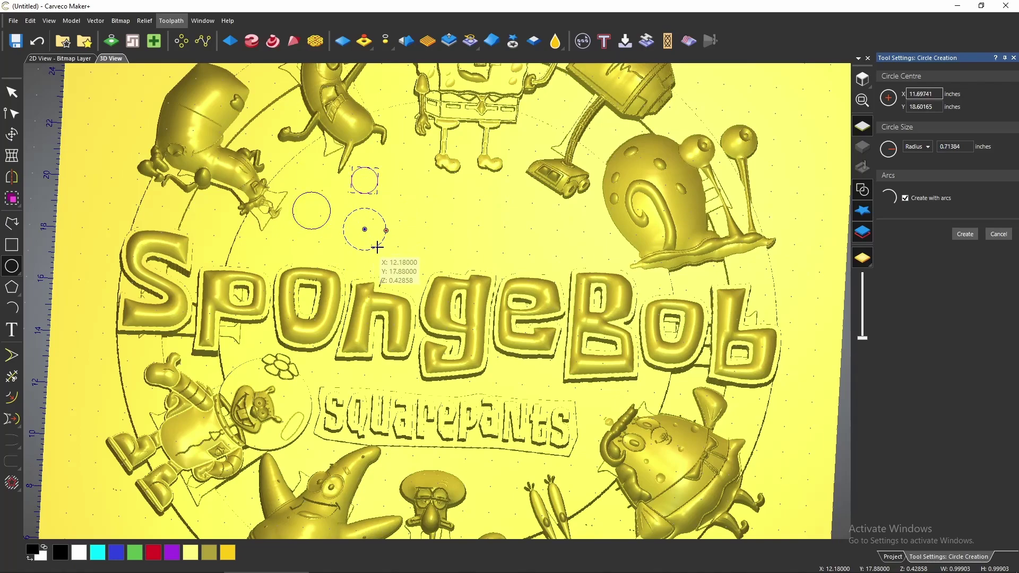
{"action": "left_click_drag", "start_coordinate": [406, 162], "coordinate": [430, 195]}
{"action": "left_click_drag", "start_coordinate": [302, 248], "coordinate": [298, 247]}
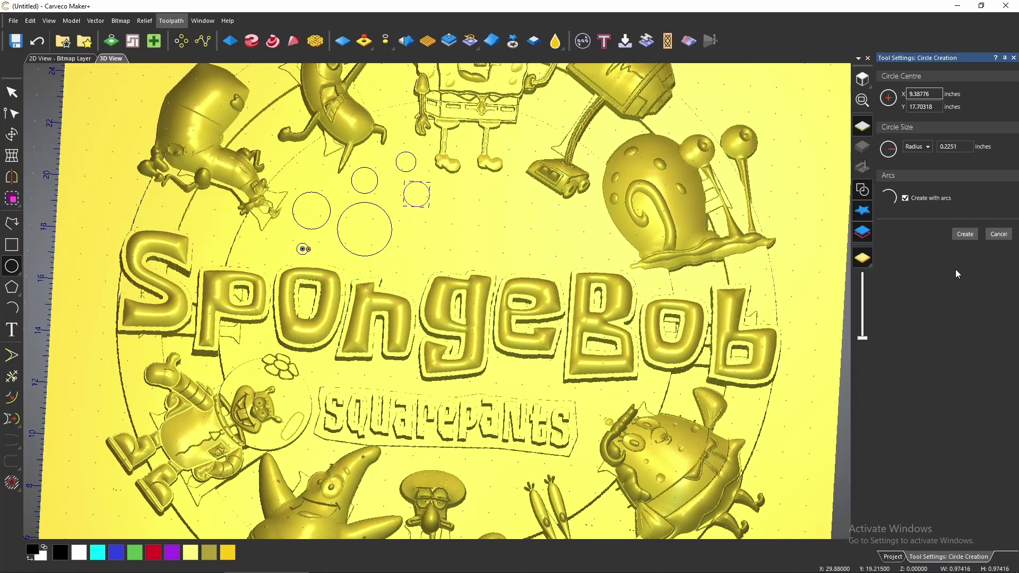
{"action": "left_click", "coordinate": [977, 234]}
{"action": "key", "text": "Escape"}
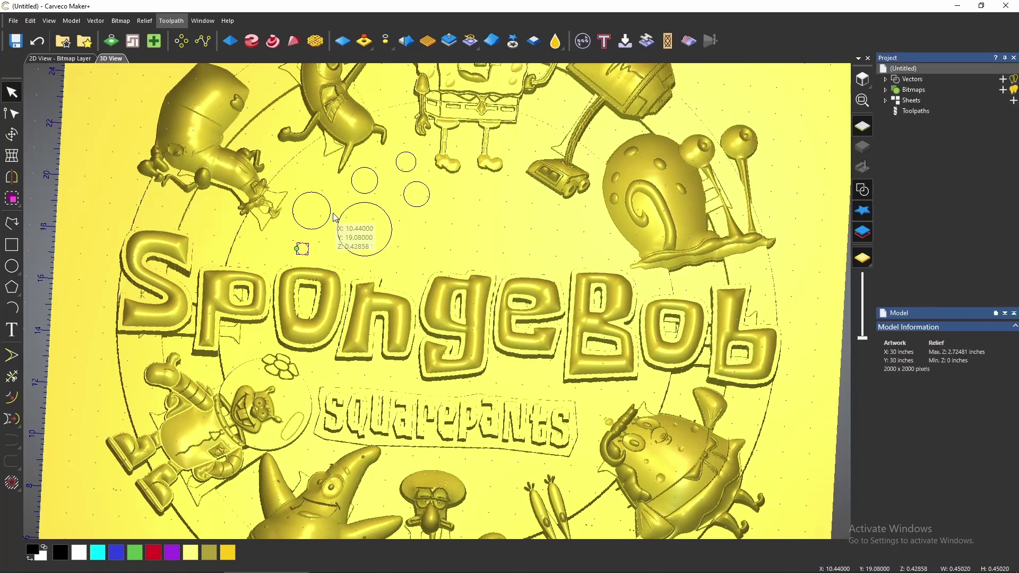
Select all six bubble circles and add a round shape profile at 65 degrees with the Shape Editor
{"action": "left_click", "coordinate": [369, 192], "text": "shift"}
{"action": "left_click", "coordinate": [380, 206], "text": "shift"}
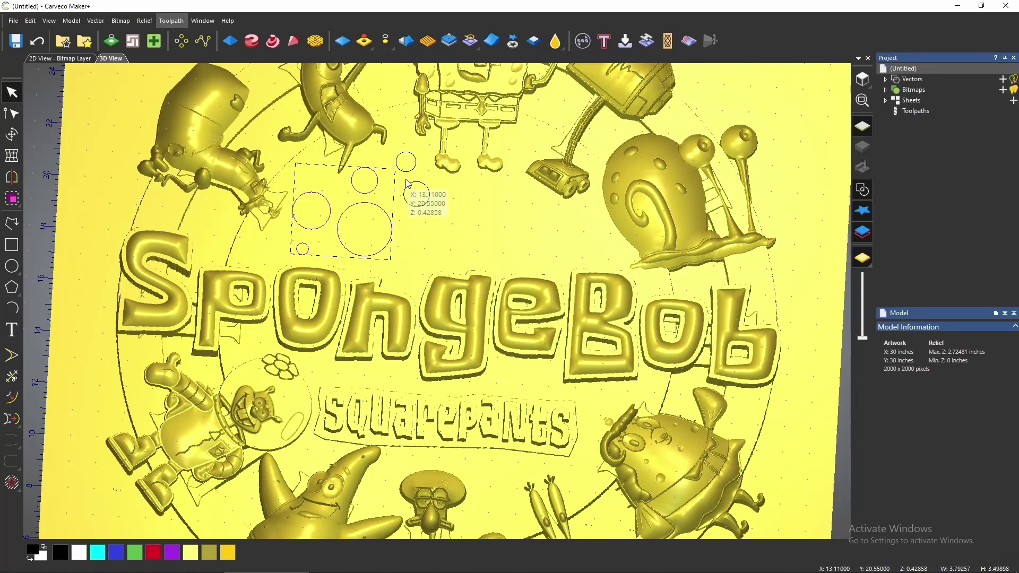
{"action": "left_click", "coordinate": [415, 169], "text": "shift"}
{"action": "left_click", "coordinate": [426, 205], "text": "shift"}
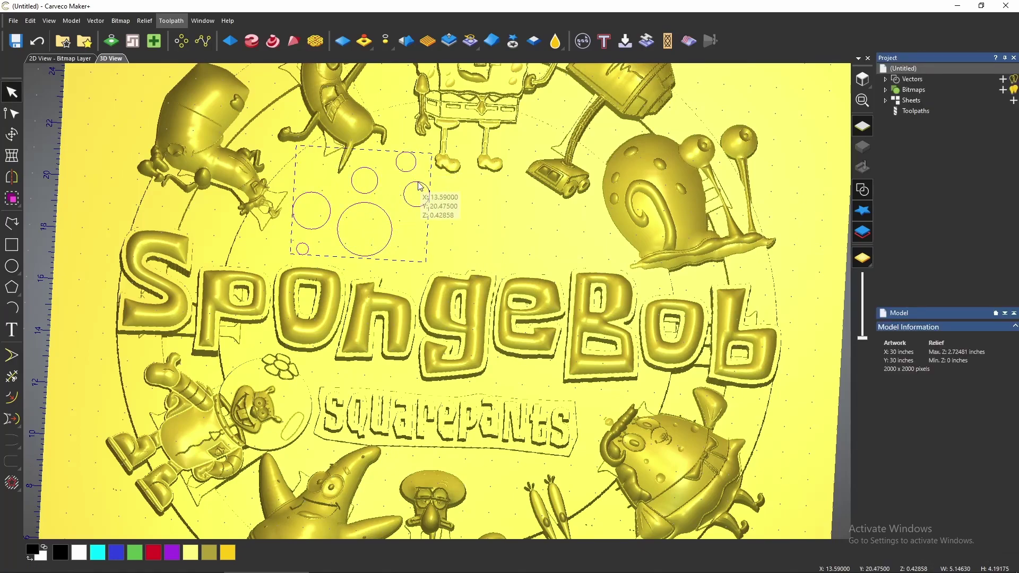
{"action": "left_click", "coordinate": [230, 41]}
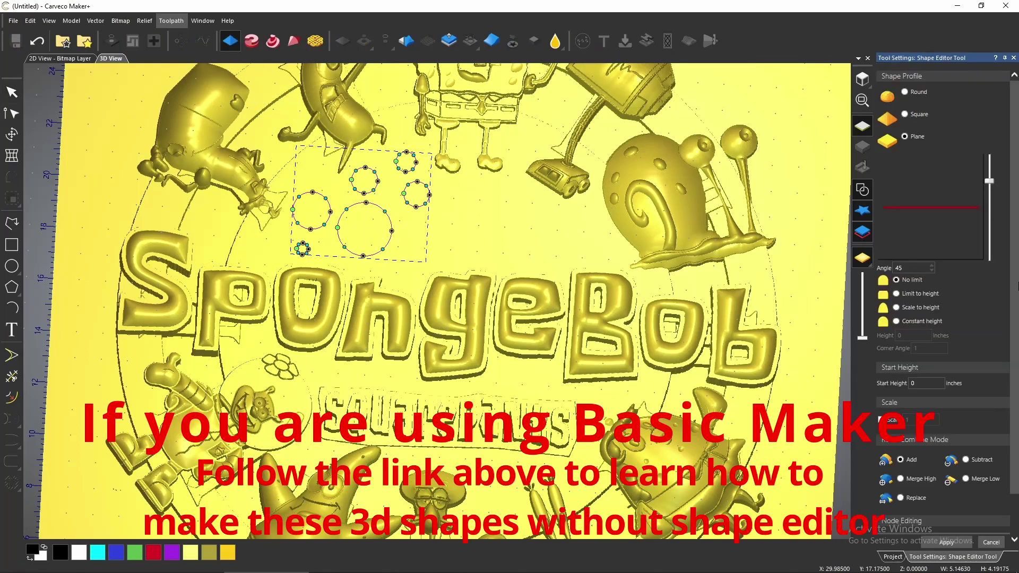
{"action": "left_click", "coordinate": [904, 91]}
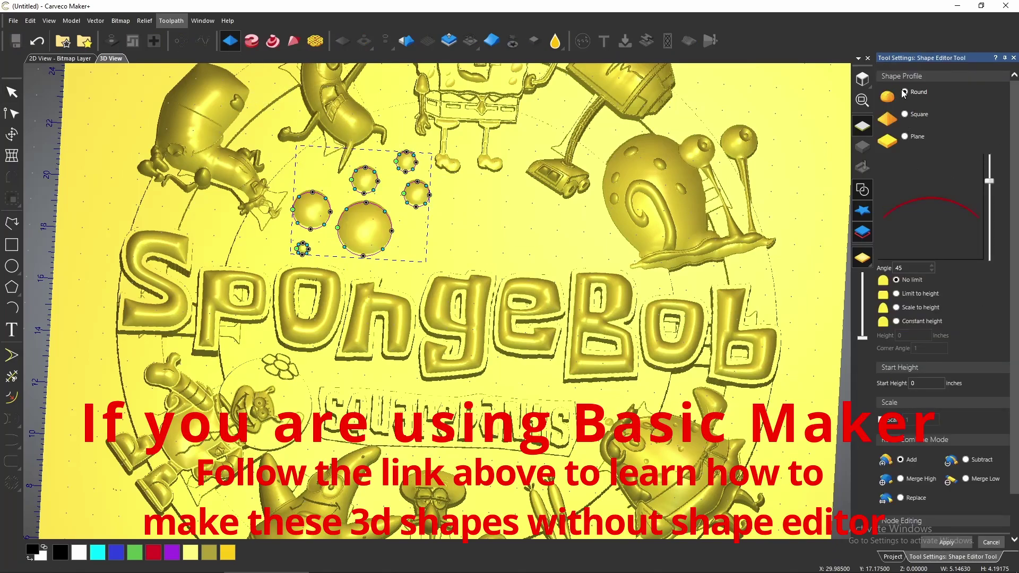
{"action": "left_click_drag", "start_coordinate": [989, 180], "coordinate": [989, 169]}
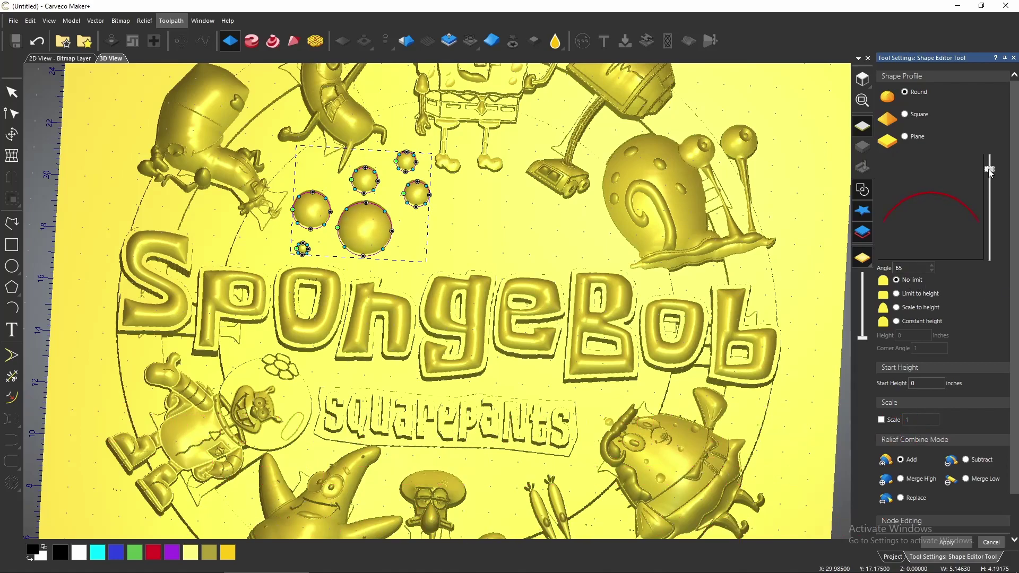
{"action": "left_click", "coordinate": [940, 544]}
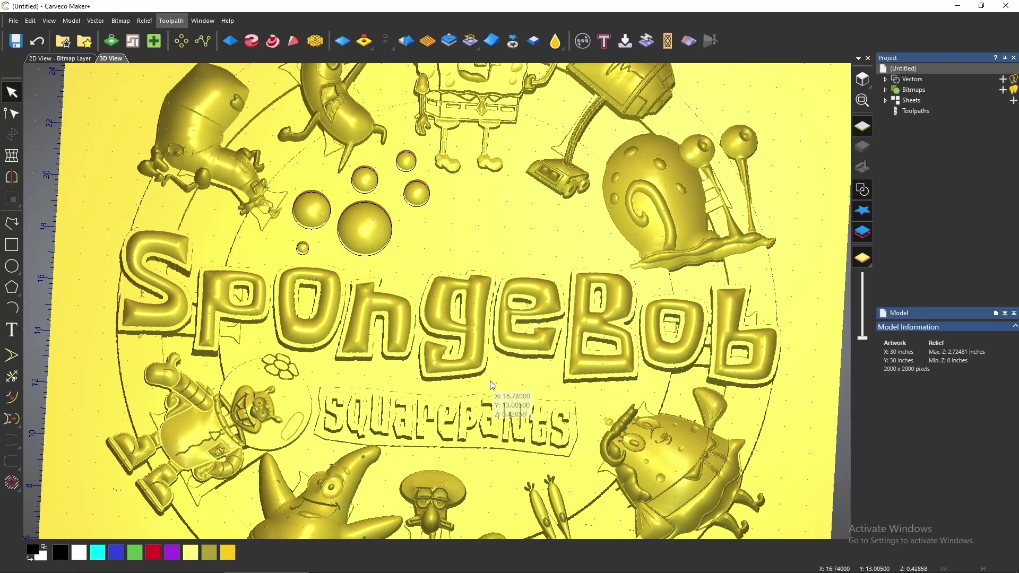
Convert the clock relief to a clipart, scale it to about 11.5 by 12 inches and 1 inch in Z, and paste it with Add
{"action": "scroll", "coordinate": [536, 316], "scroll_direction": "down", "scroll_amount": 5}
{"action": "scroll", "coordinate": [477, 172], "scroll_direction": "up", "scroll_amount": 3}
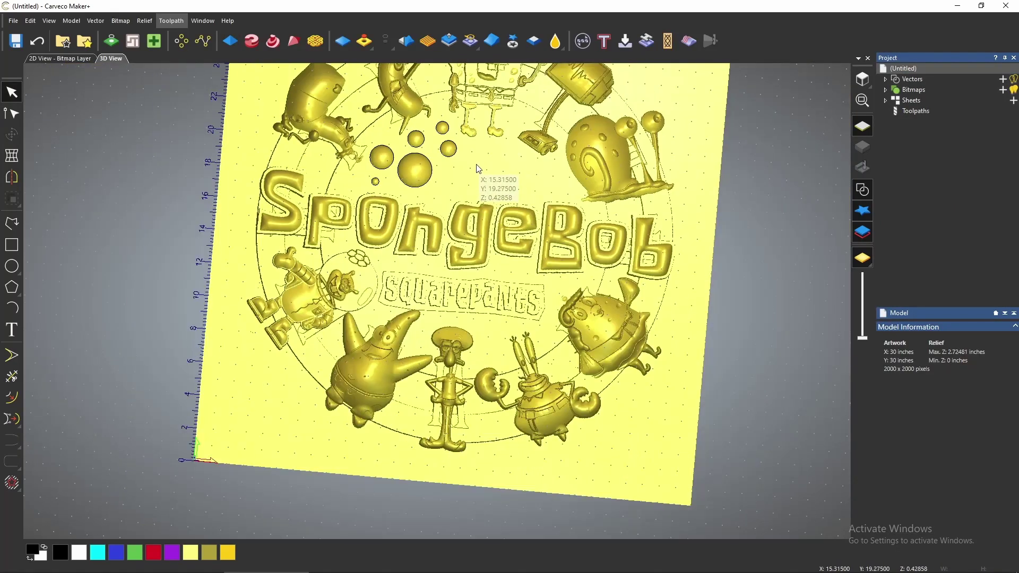
{"action": "left_click_drag", "start_coordinate": [476, 187], "coordinate": [459, 174]}
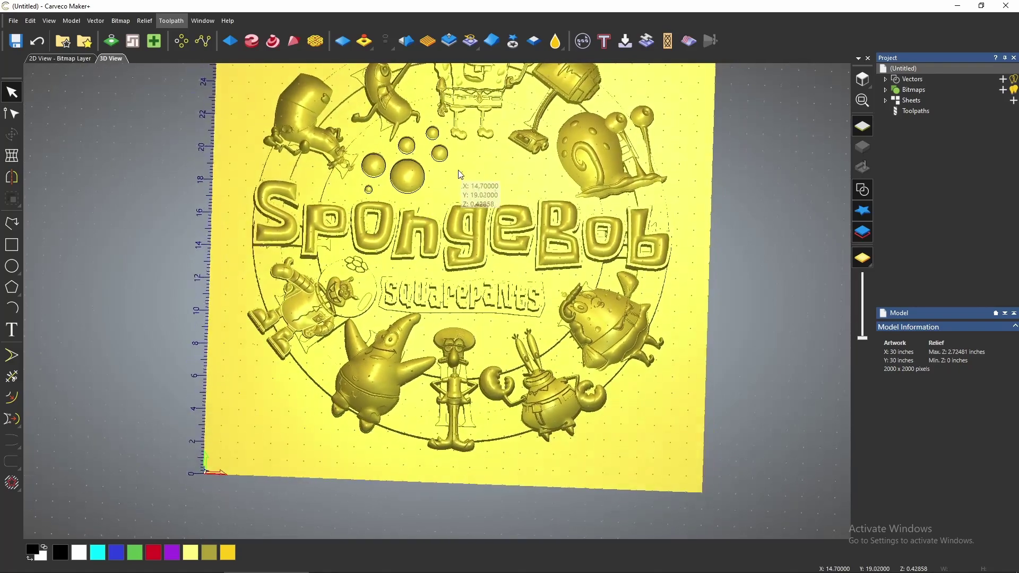
{"action": "scroll", "coordinate": [461, 177], "scroll_direction": "down", "scroll_amount": 2}
{"action": "left_click", "coordinate": [513, 41]}
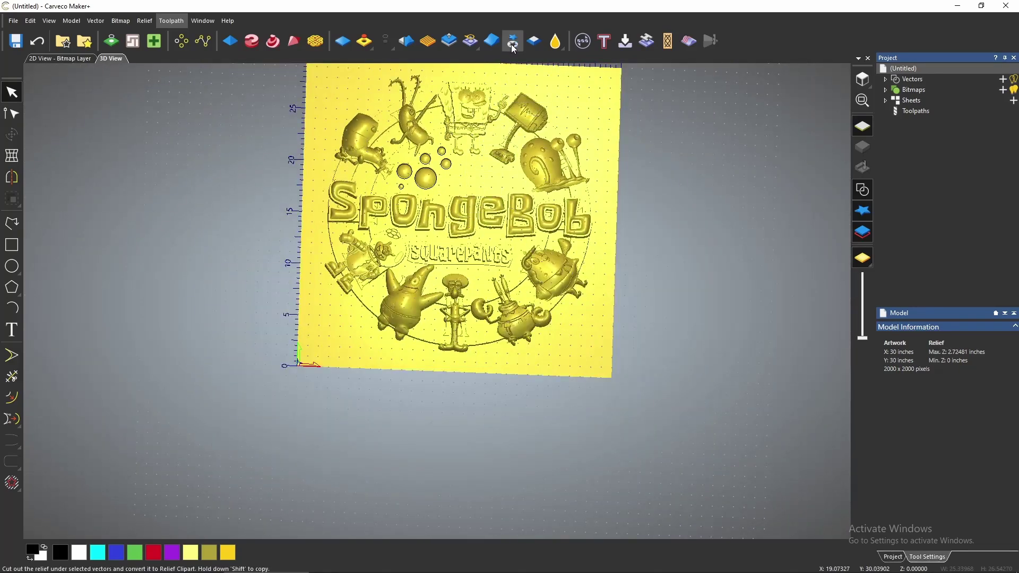
{"action": "left_click", "coordinate": [960, 134]}
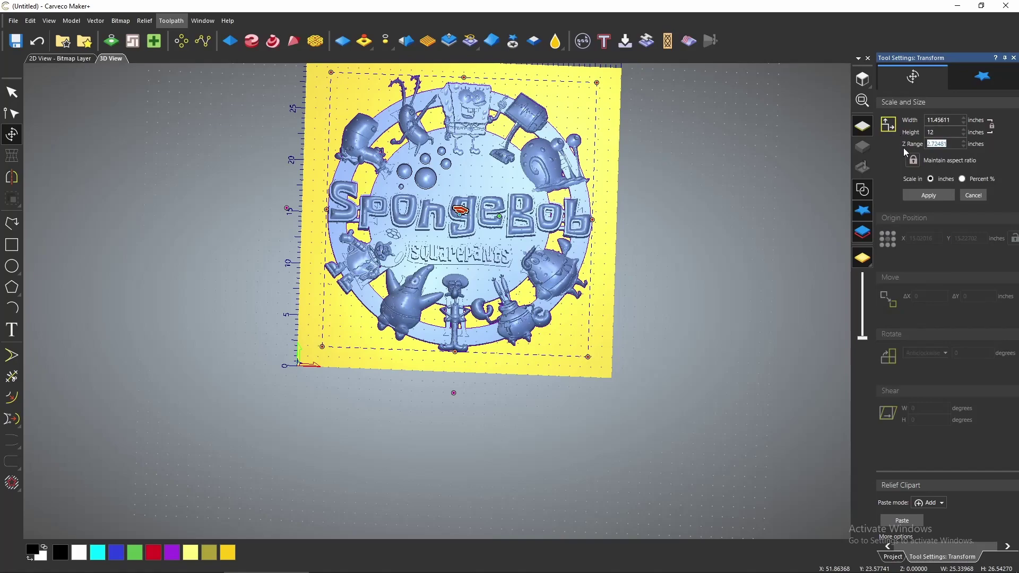
{"action": "left_click", "coordinate": [909, 520]}
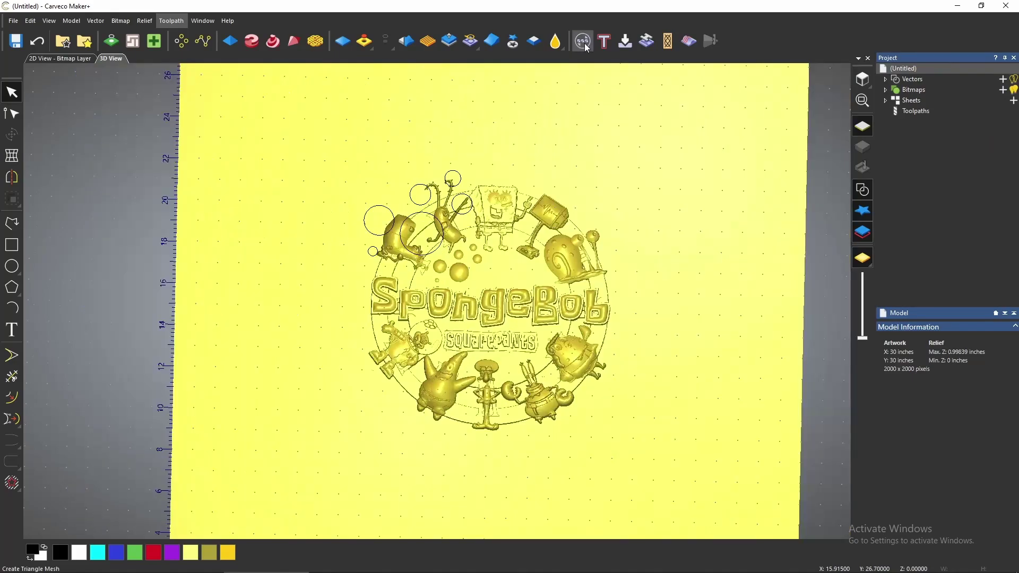
Create a triangle mesh of the clock relief with a tolerance of 0.0001 inches, closed with a flat plane
{"action": "left_click", "coordinate": [584, 42]}
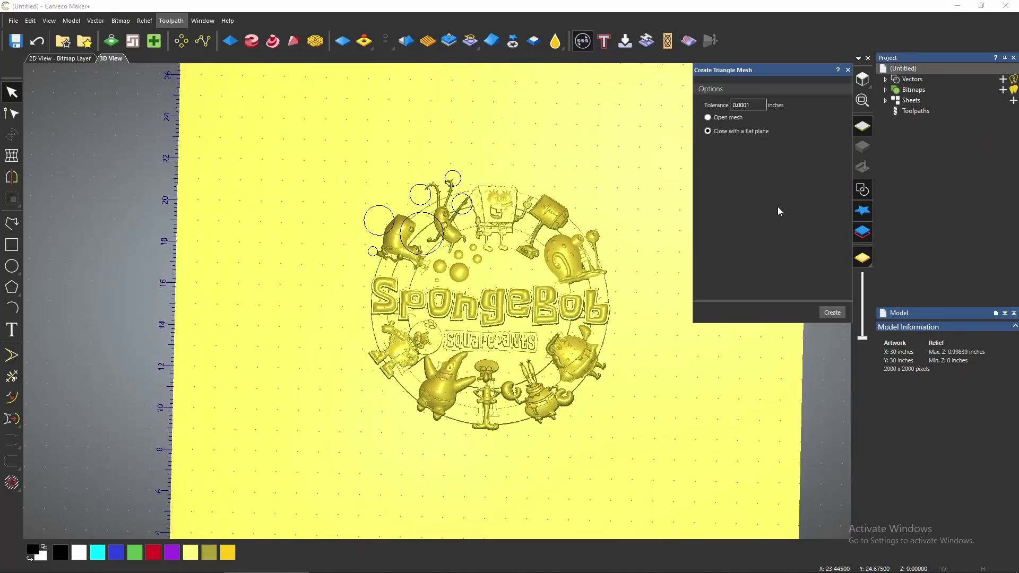
{"action": "left_click", "coordinate": [838, 314]}
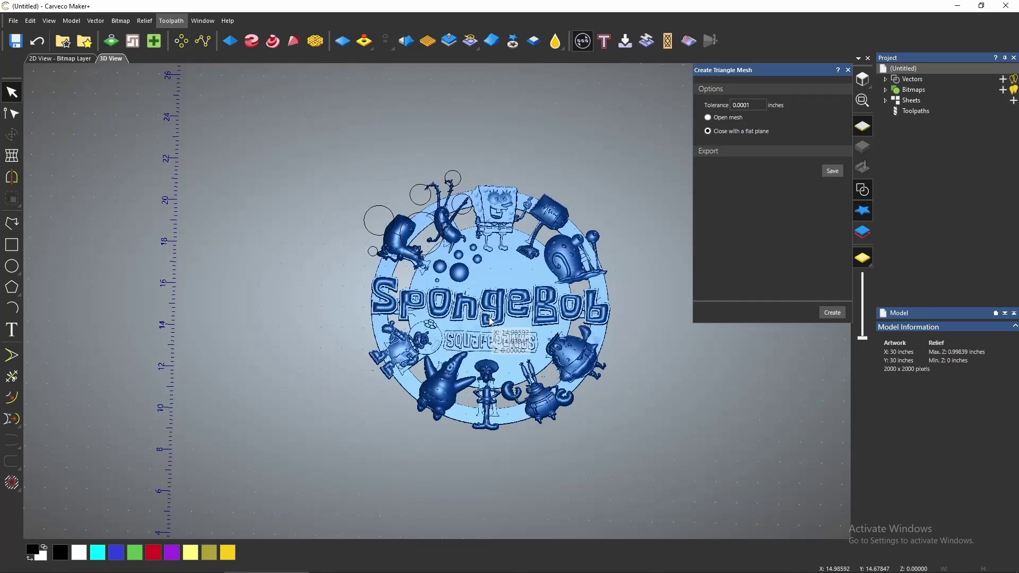
{"action": "scroll", "coordinate": [491, 323], "scroll_direction": "up", "scroll_amount": 3}
{"action": "scroll", "coordinate": [577, 326], "scroll_direction": "down", "scroll_amount": 3}
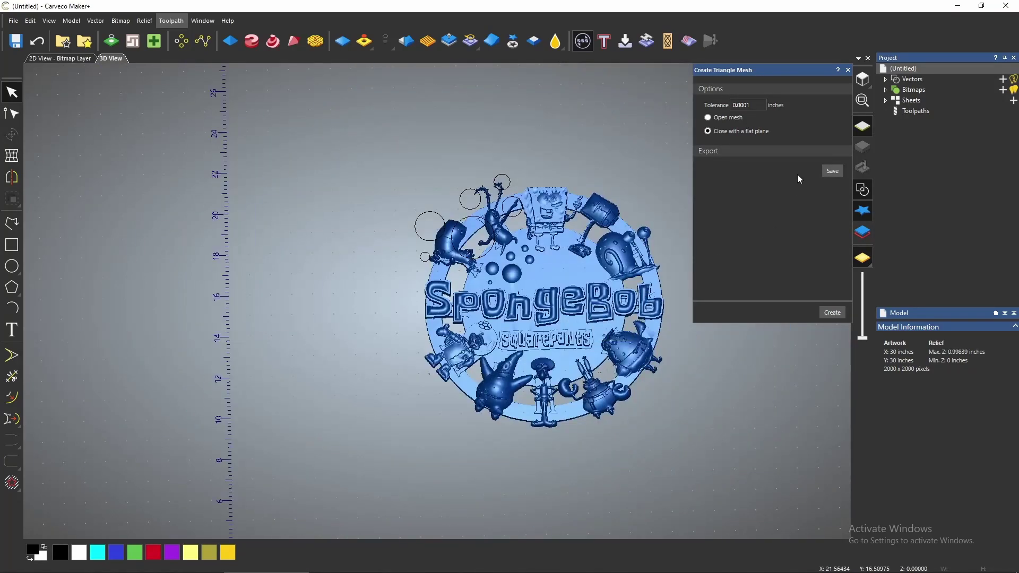
Choose Binary STL as the export format for the clock mesh, and cancel the export
{"action": "left_click", "coordinate": [833, 171]}
{"action": "left_click", "coordinate": [699, 296]}
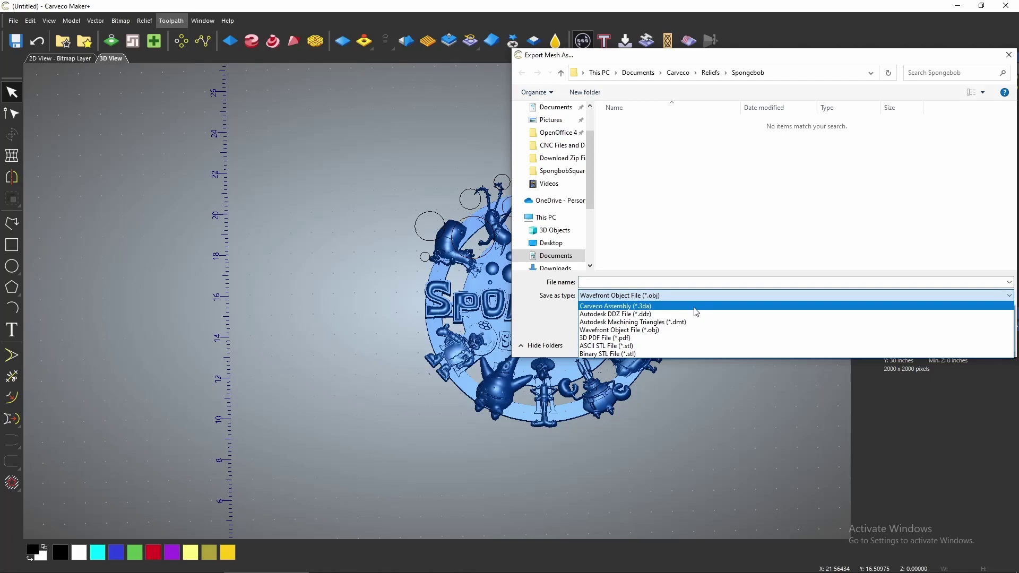
{"action": "left_click", "coordinate": [686, 354]}
{"action": "left_click", "coordinate": [630, 282]}
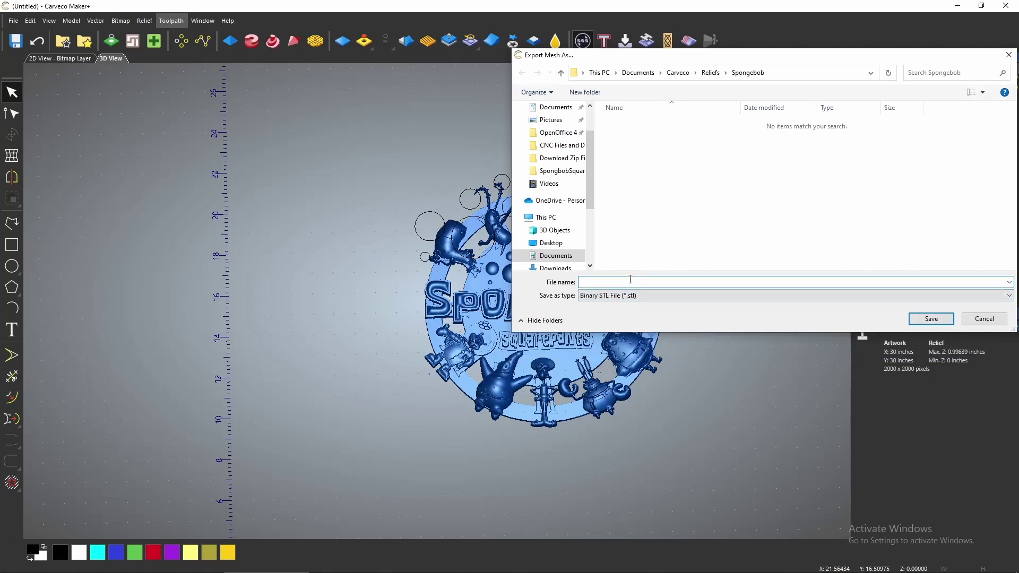
{"action": "left_click", "coordinate": [984, 318]}
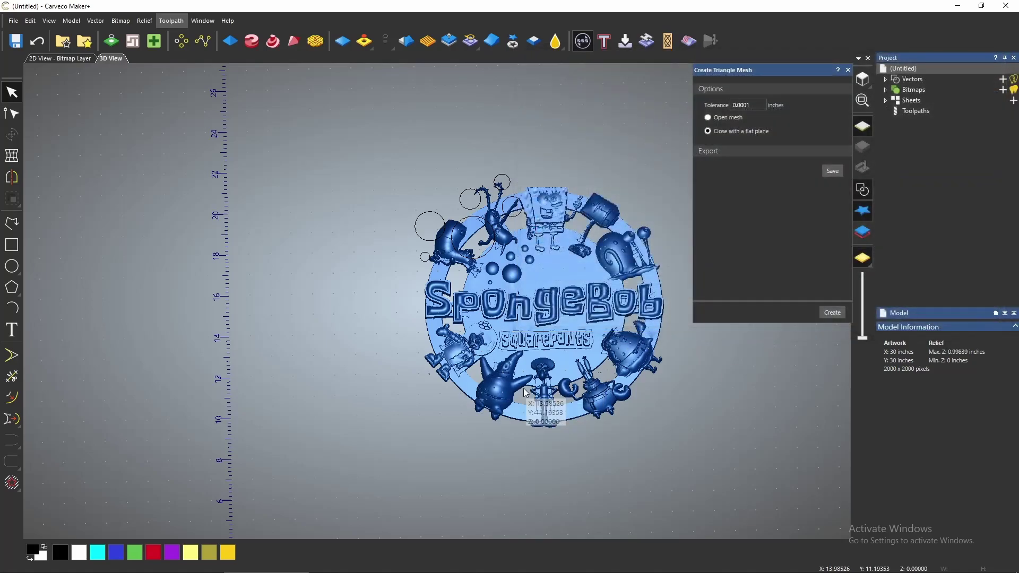